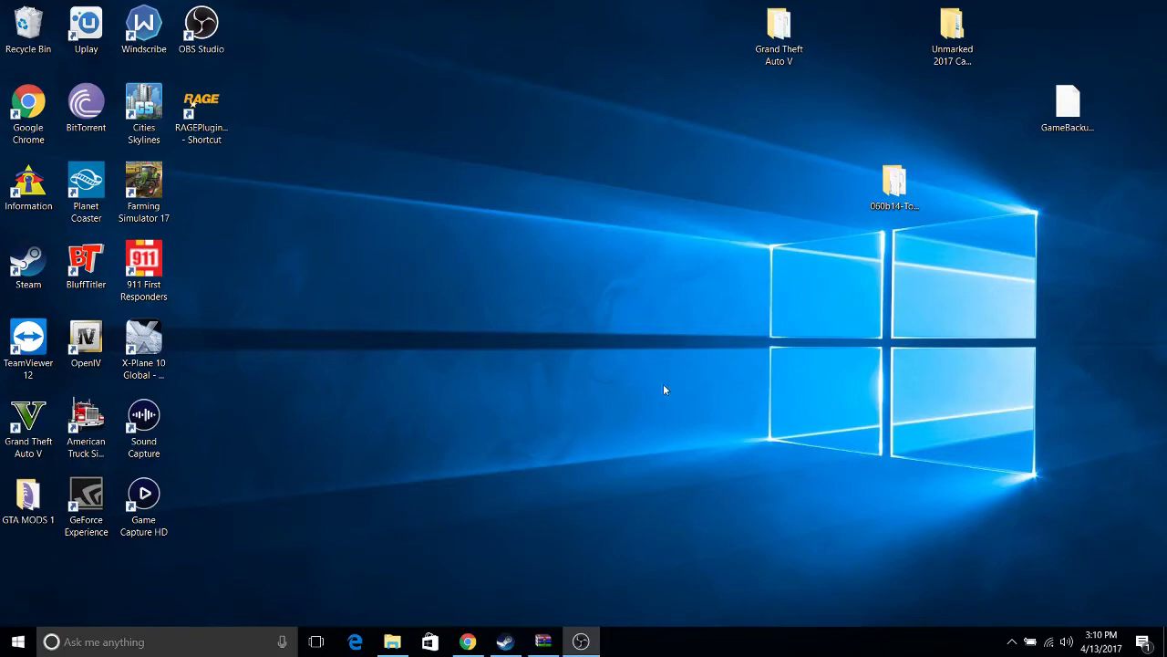
- Read through the Tornado Script mod page in the browser
click(467, 641)
scroll(414, 368, up, 3)
scroll(414, 368, up, 20)
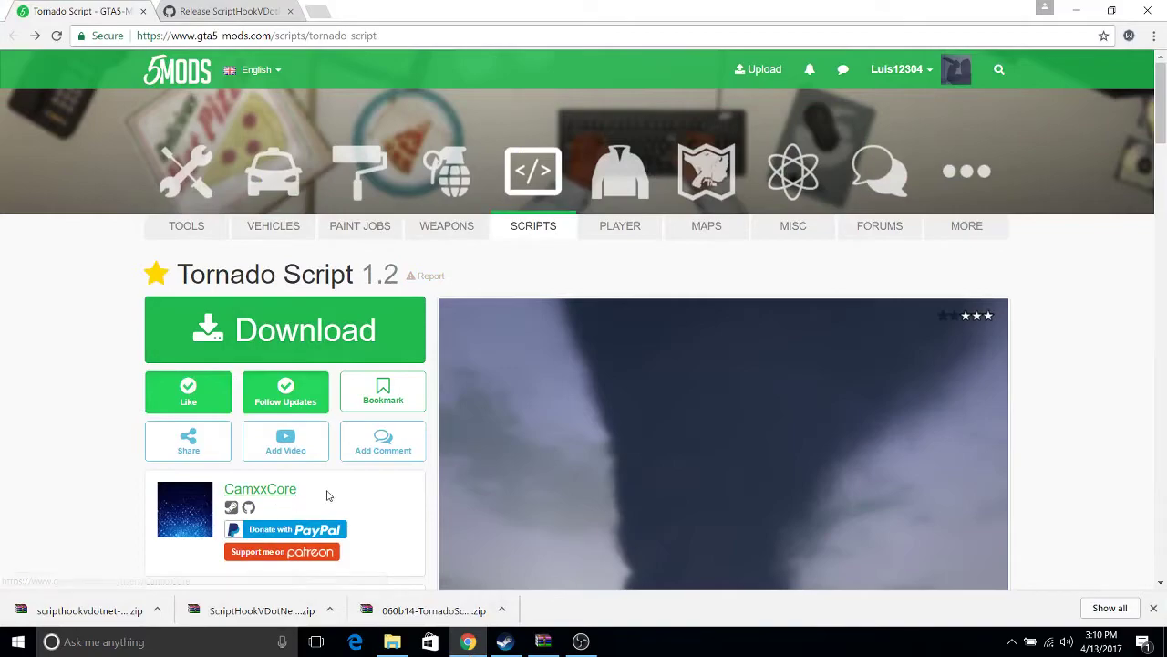
scroll(773, 391, down, 15)
scroll(777, 389, down, 15)
scroll(777, 389, down, 10)
scroll(777, 390, up, 12)
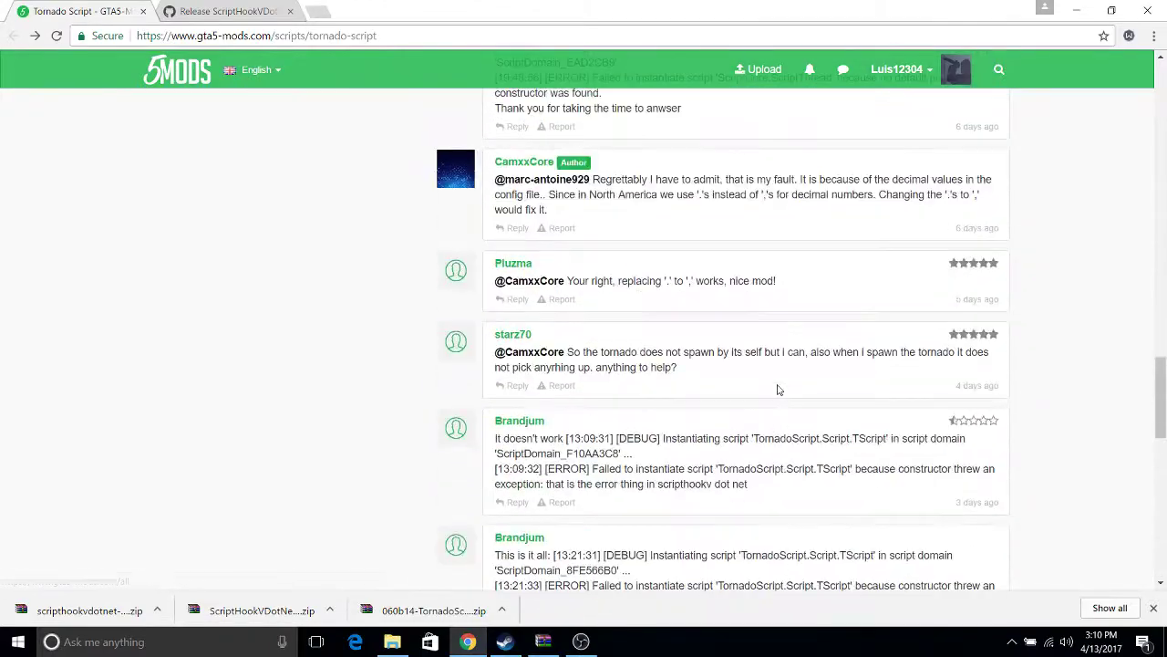
scroll(777, 390, up, 5)
scroll(777, 383, down, 4)
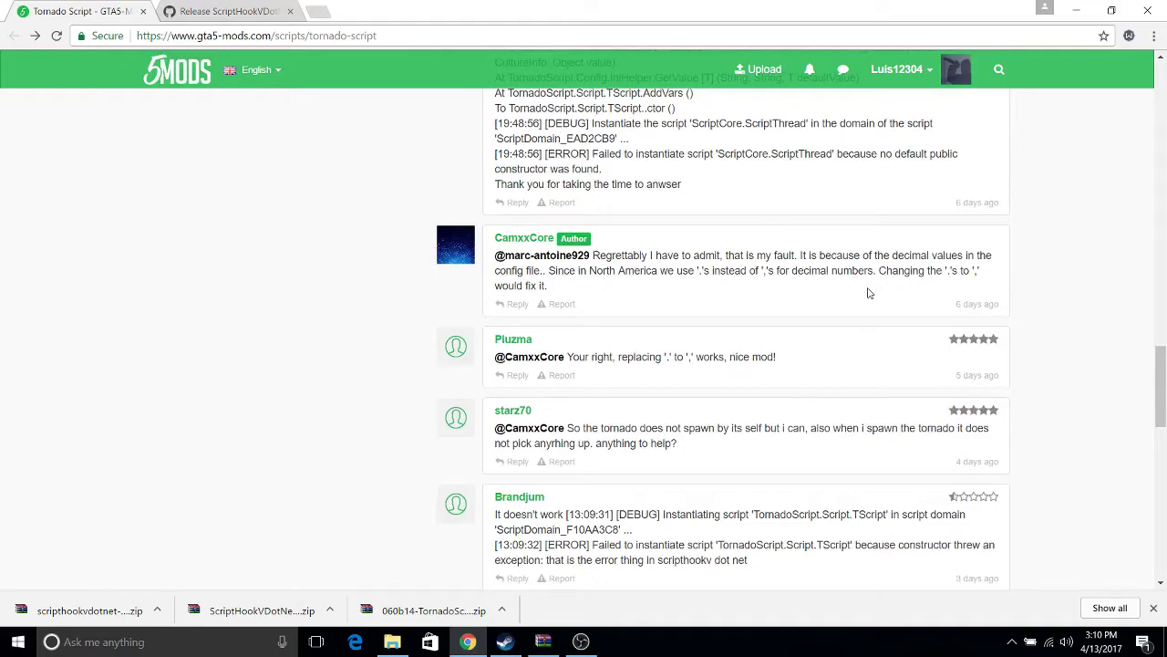
scroll(868, 291, up, 12)
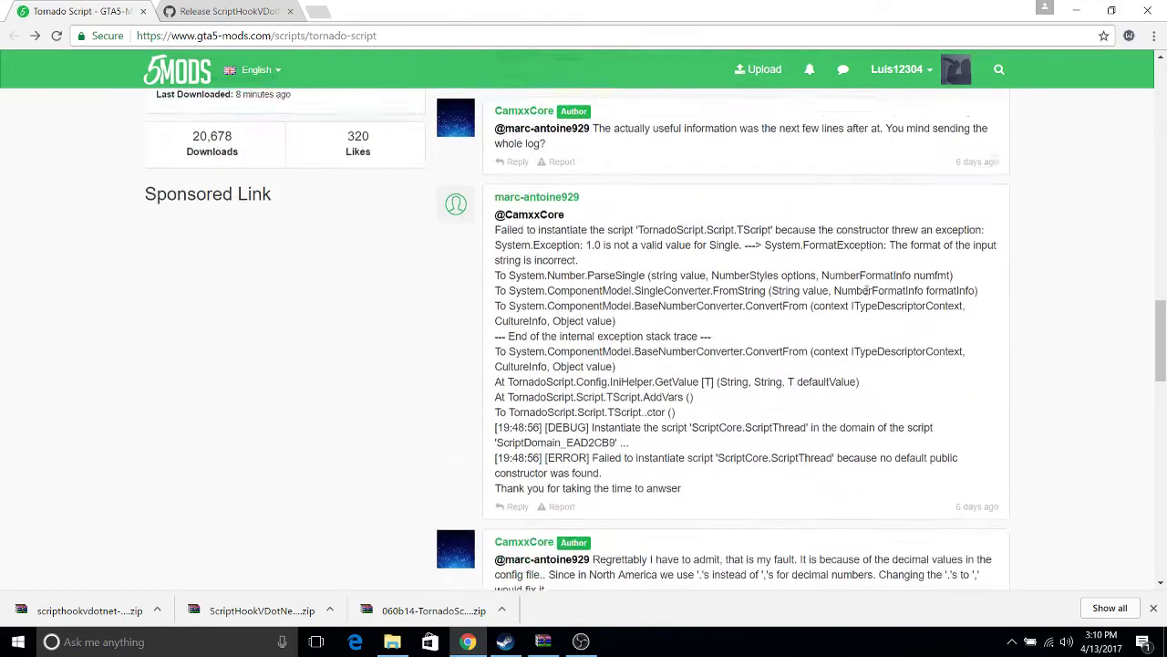
scroll(306, 222, down, 4)
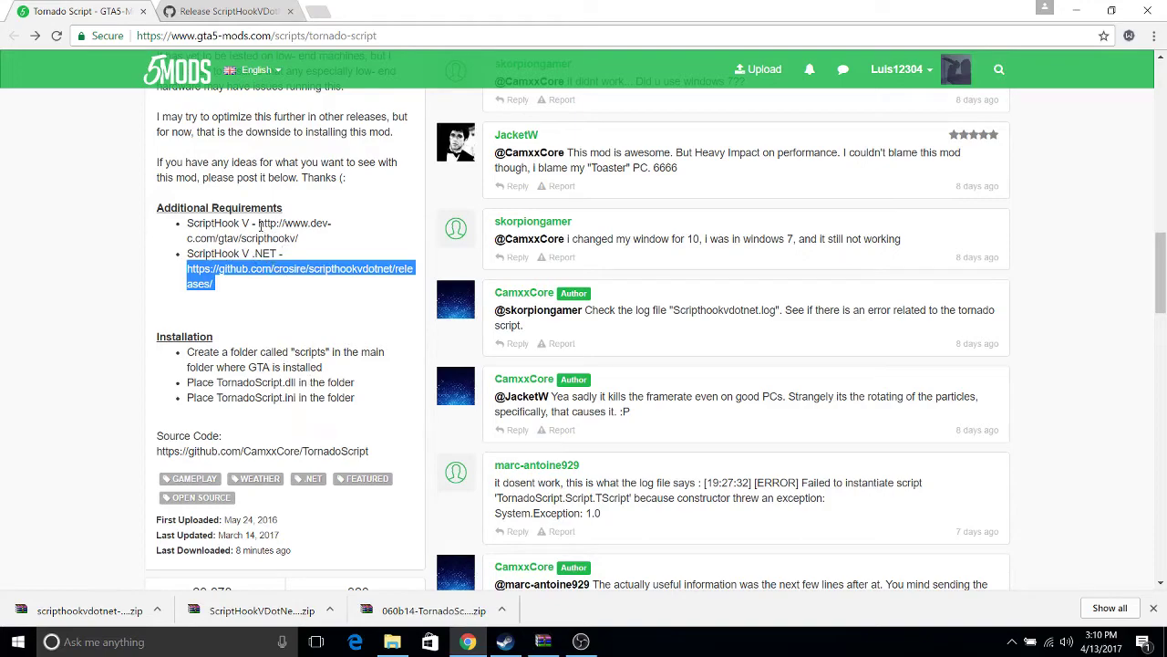
- Copy TornadoScript.dll and the TornadoScript config from the desktop's 060b14-TornadoScript folder
click(1073, 12)
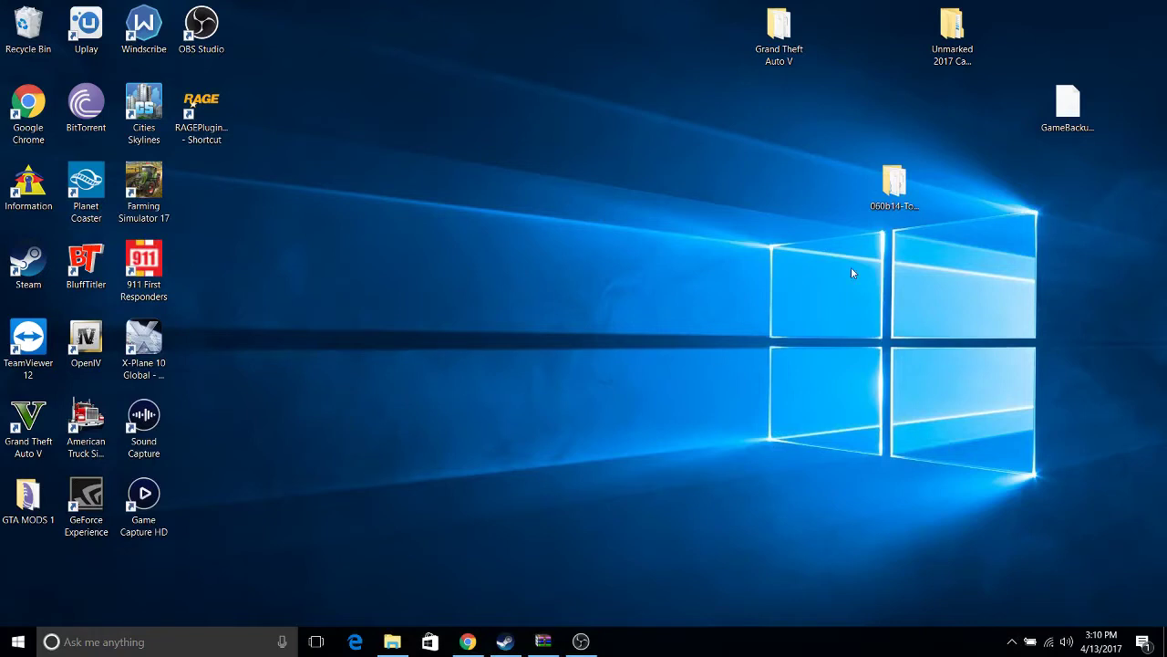
click(894, 183)
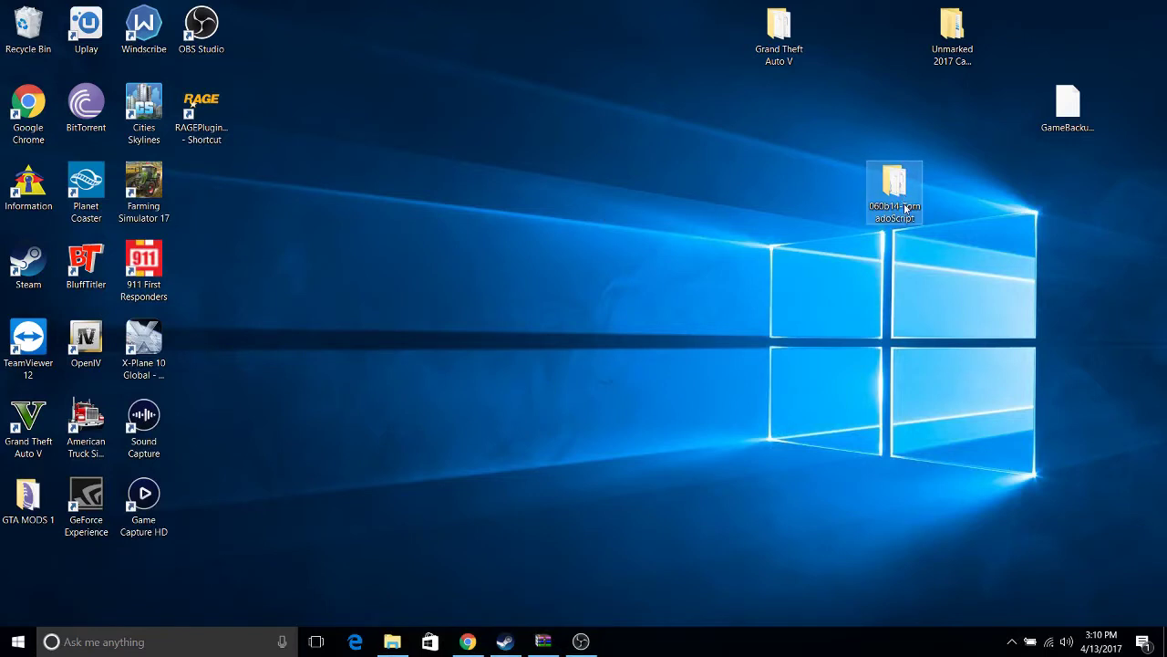
double_click(906, 209)
drag(682, 378, 664, 292)
right_click(664, 292)
click(701, 457)
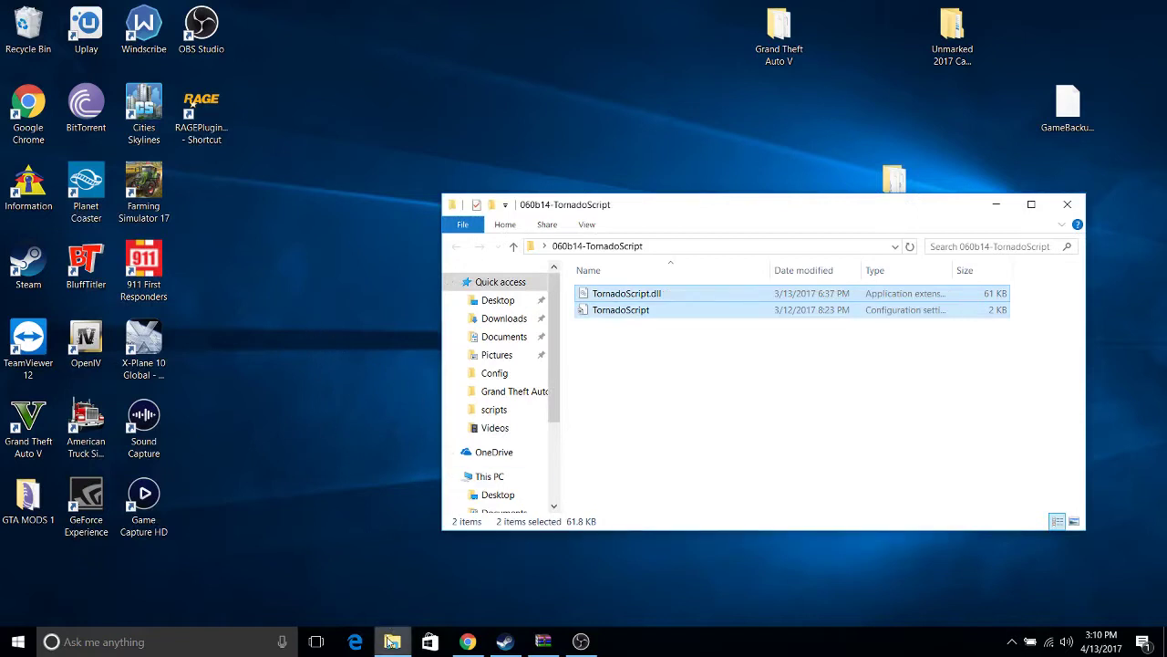
click(390, 642)
- Go to the Grand Theft Auto V game folder via the frequent folders list
right_click(395, 639)
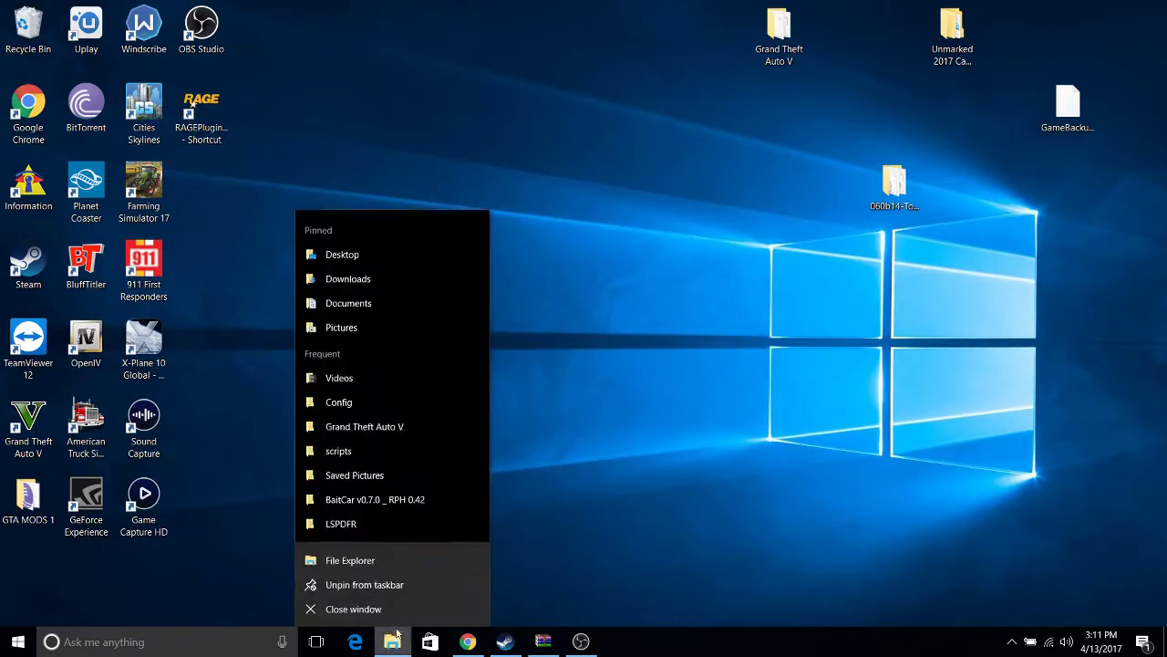
click(374, 427)
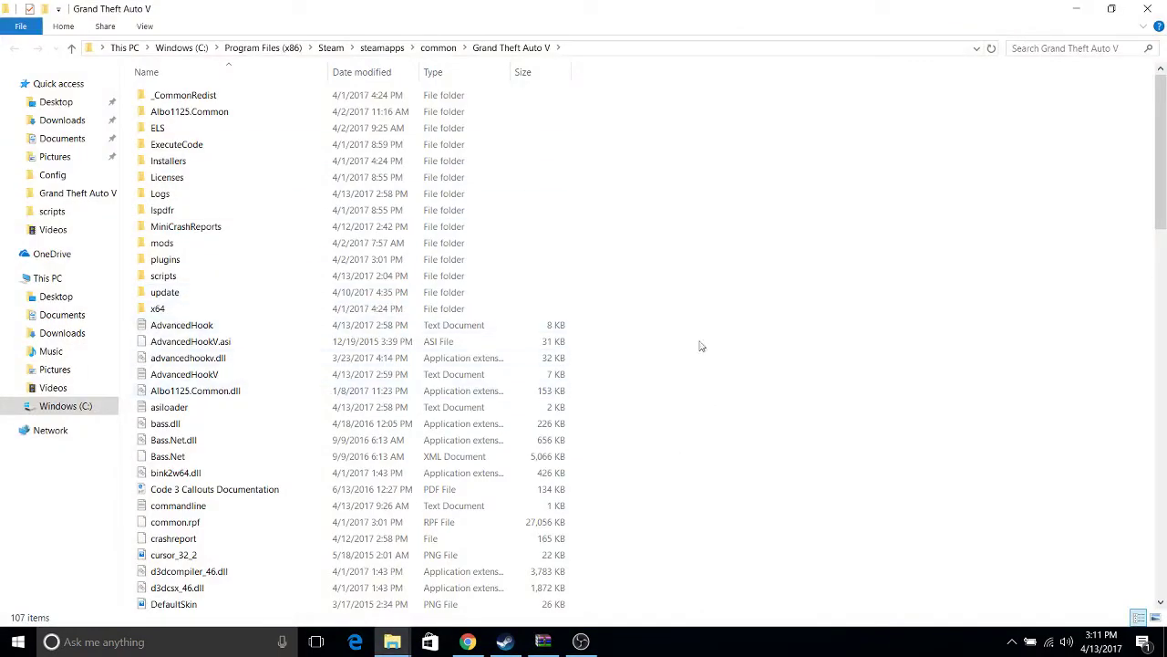
scroll(857, 401, down, 4)
scroll(553, 312, up, 3)
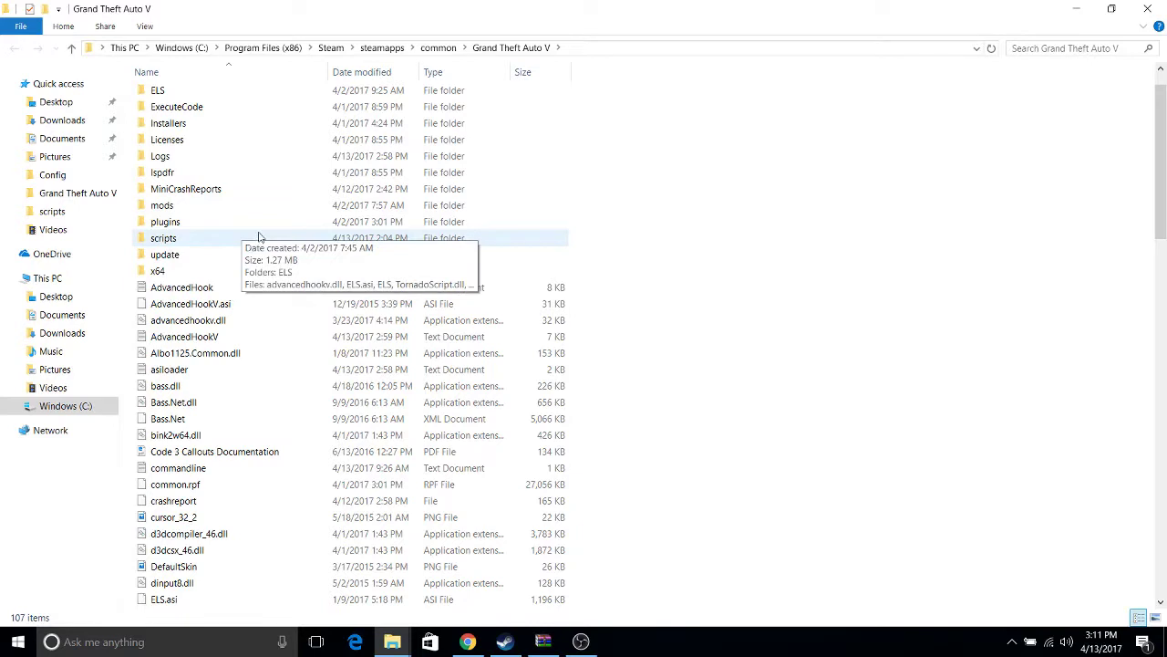
- Paste both TornadoScript files into the scripts folder, replacing the existing copies
double_click(185, 242)
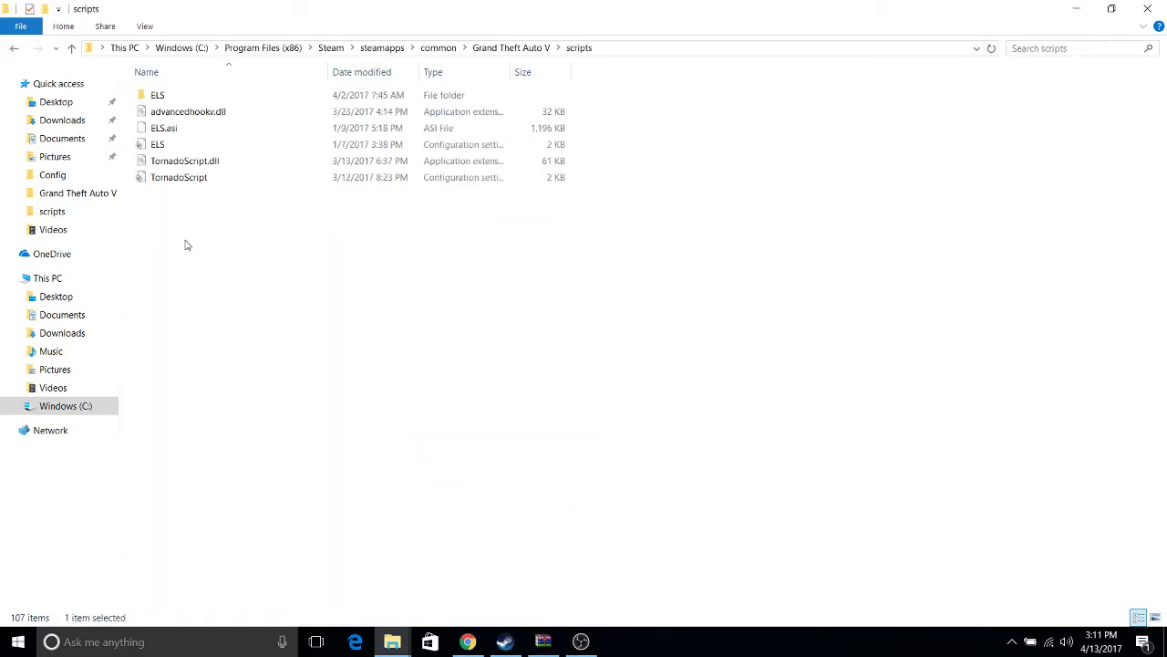
right_click(206, 223)
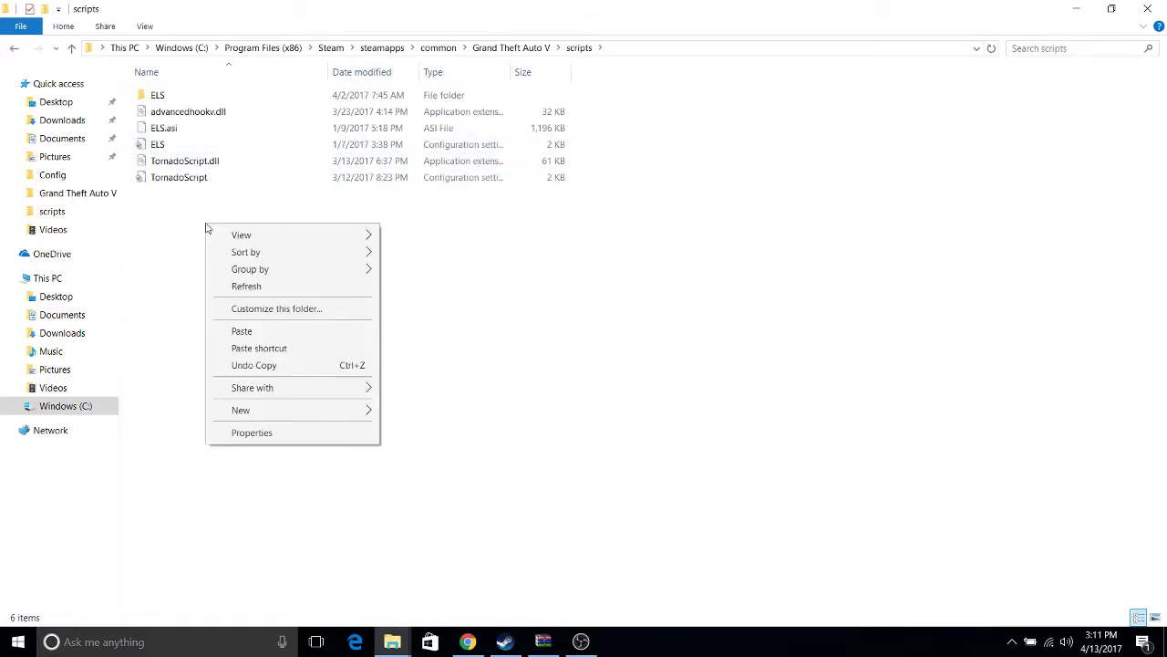
click(259, 336)
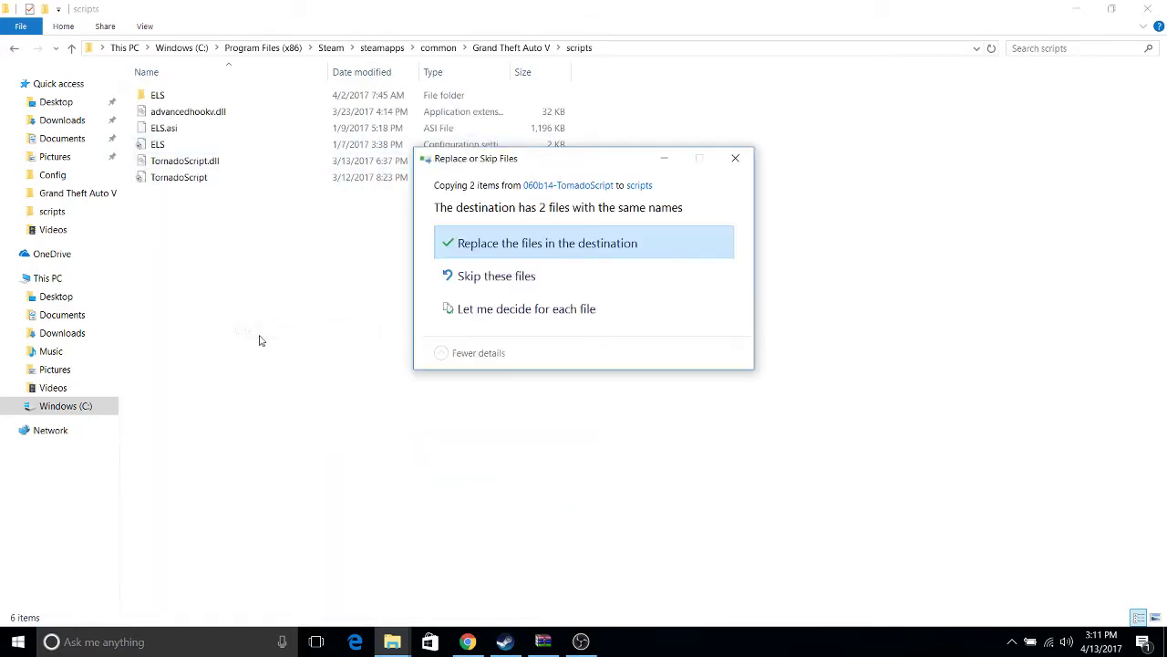
click(538, 244)
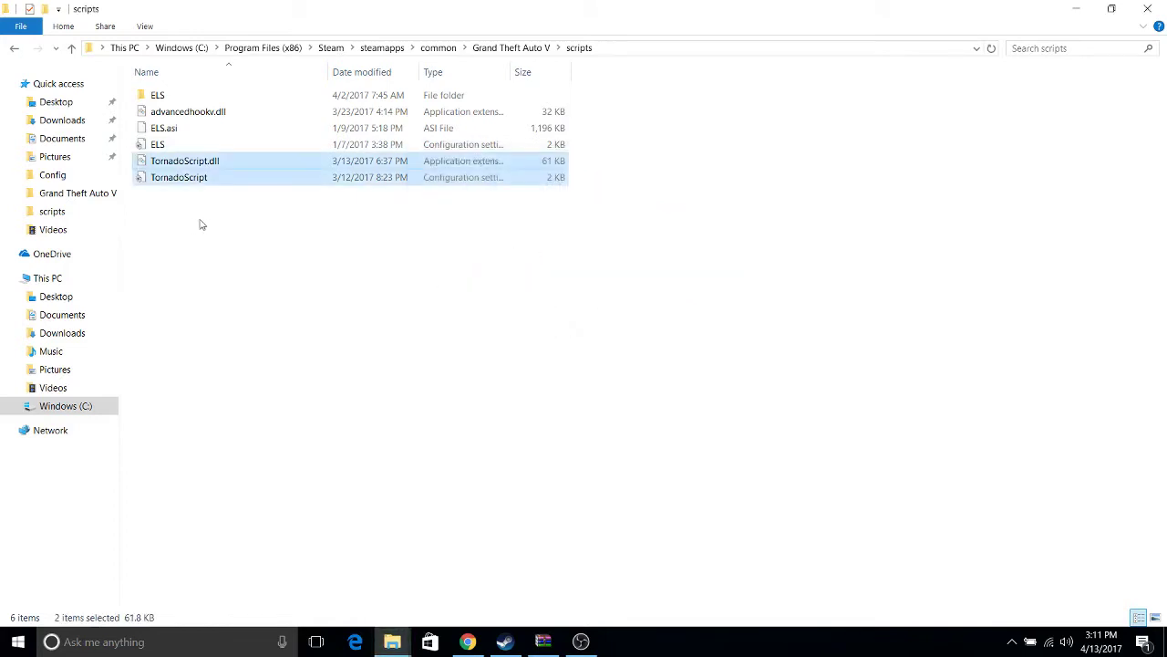
click(235, 181)
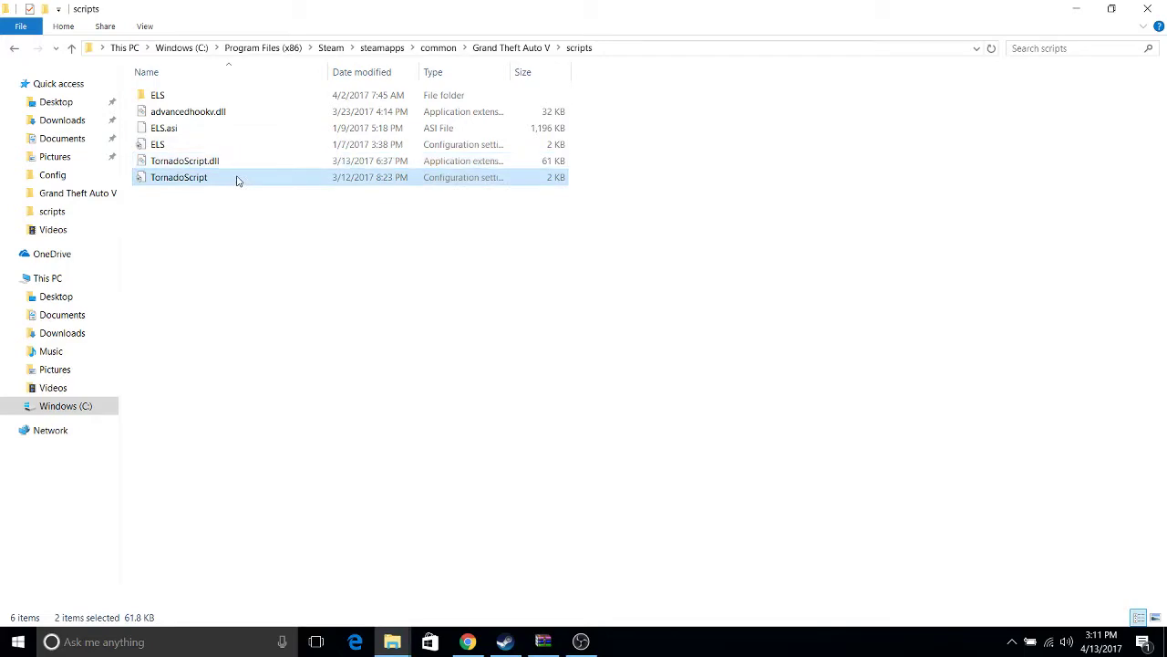
- Open the TornadoScript config in Notepad and rework the semicolons on the keybind comment lines
double_click(236, 181)
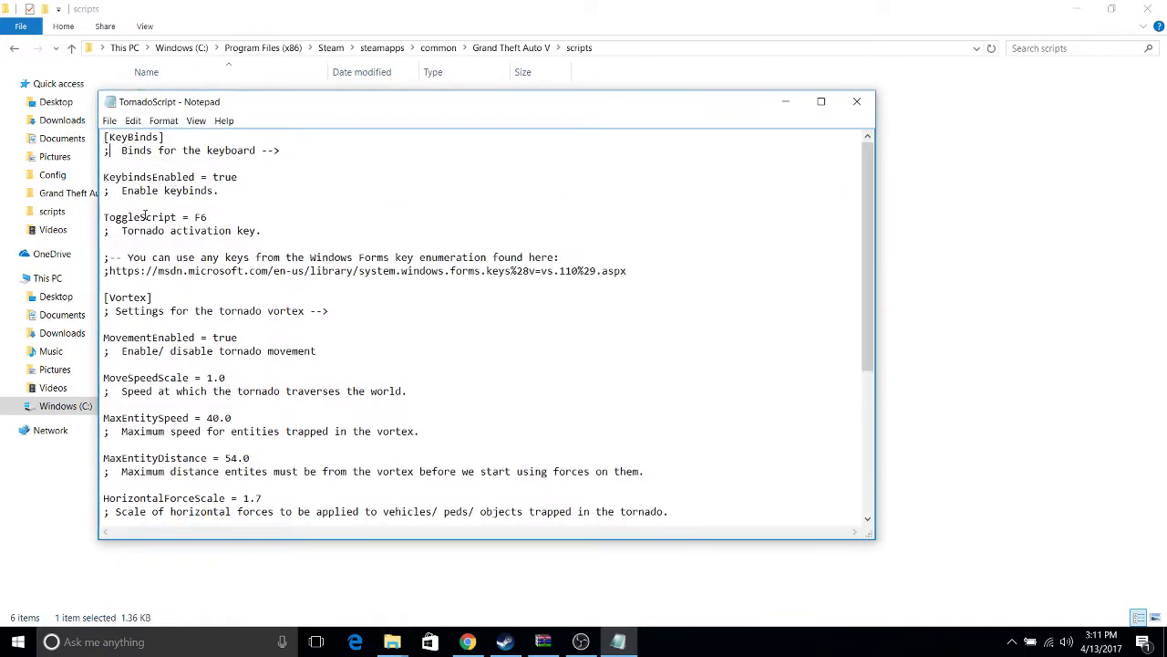
key(Down)
key(Delete)
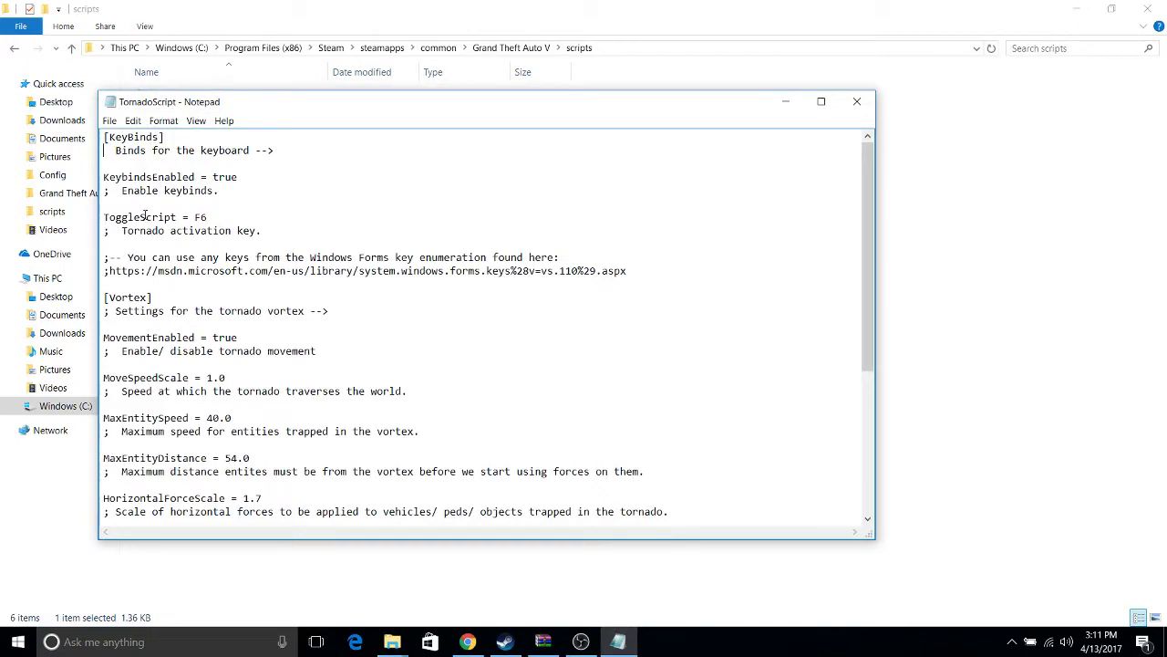
key(Delete)
text(;)
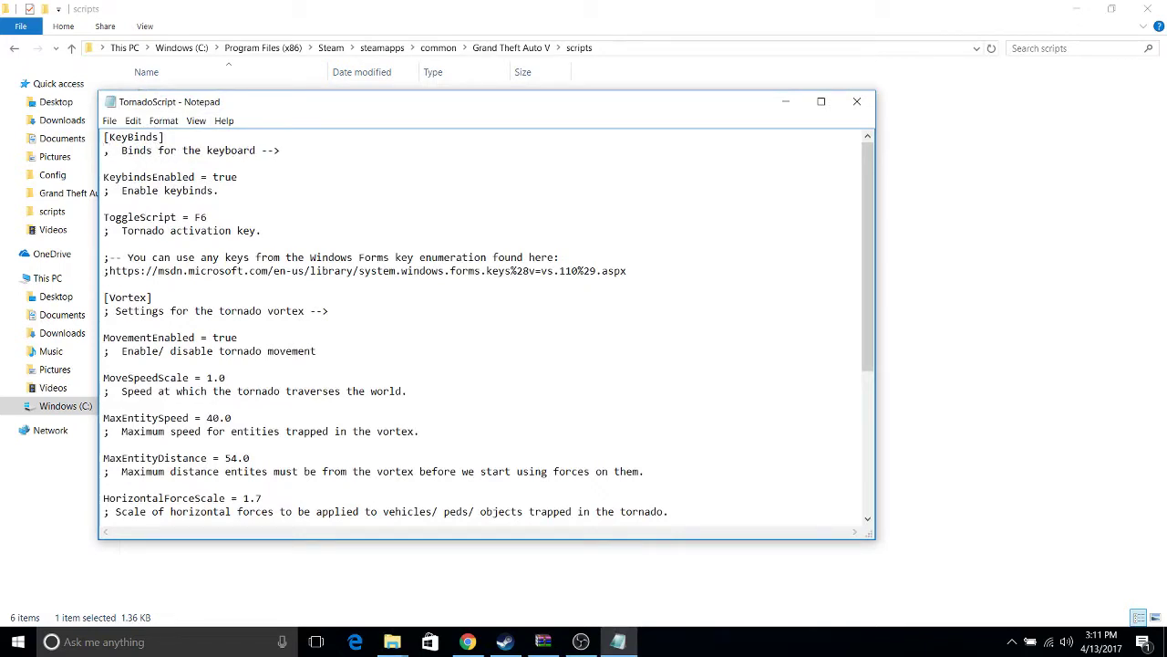
key(Down)
key(Down)
key(Down)
key(BackSpace)
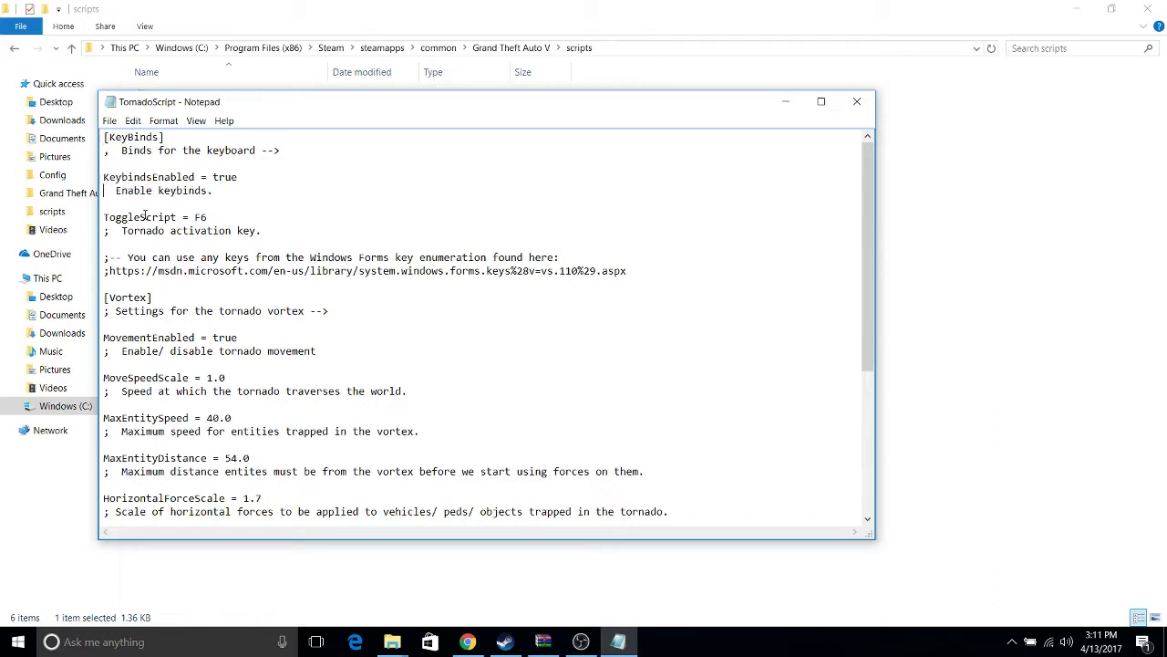
text(;)
key(BackSpace)
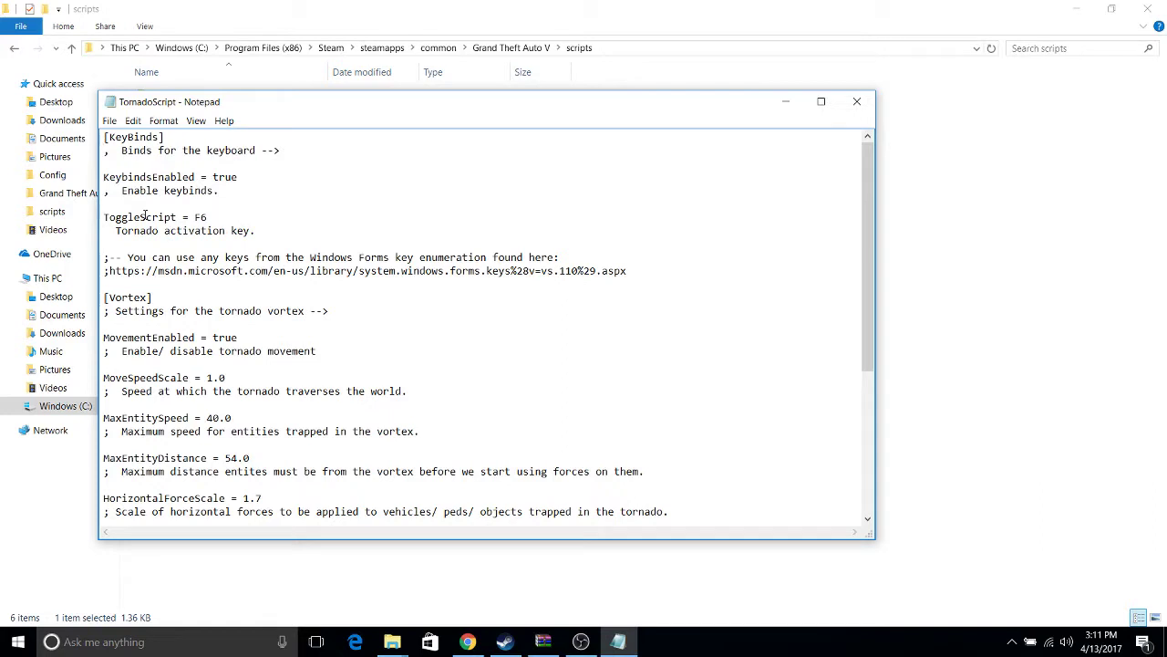
key(BackSpace)
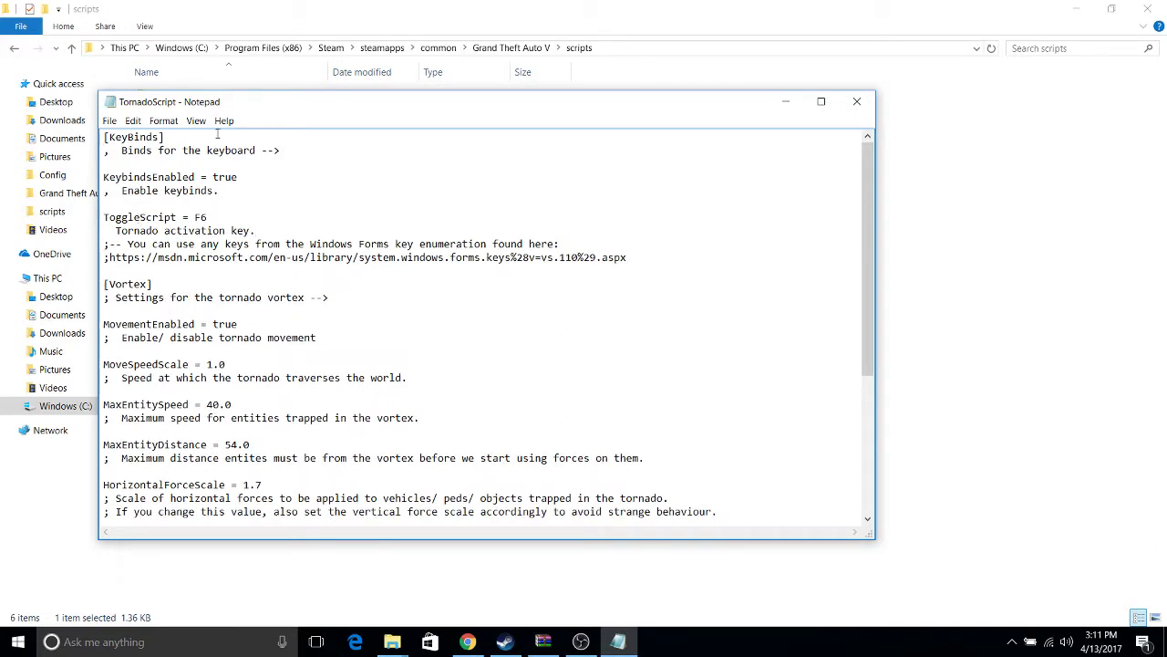
- Undo the line removal and keep a blank ';' line below the Tornado activation key
right_click(368, 202)
click(401, 217)
right_click(402, 216)
click(410, 221)
right_click(407, 222)
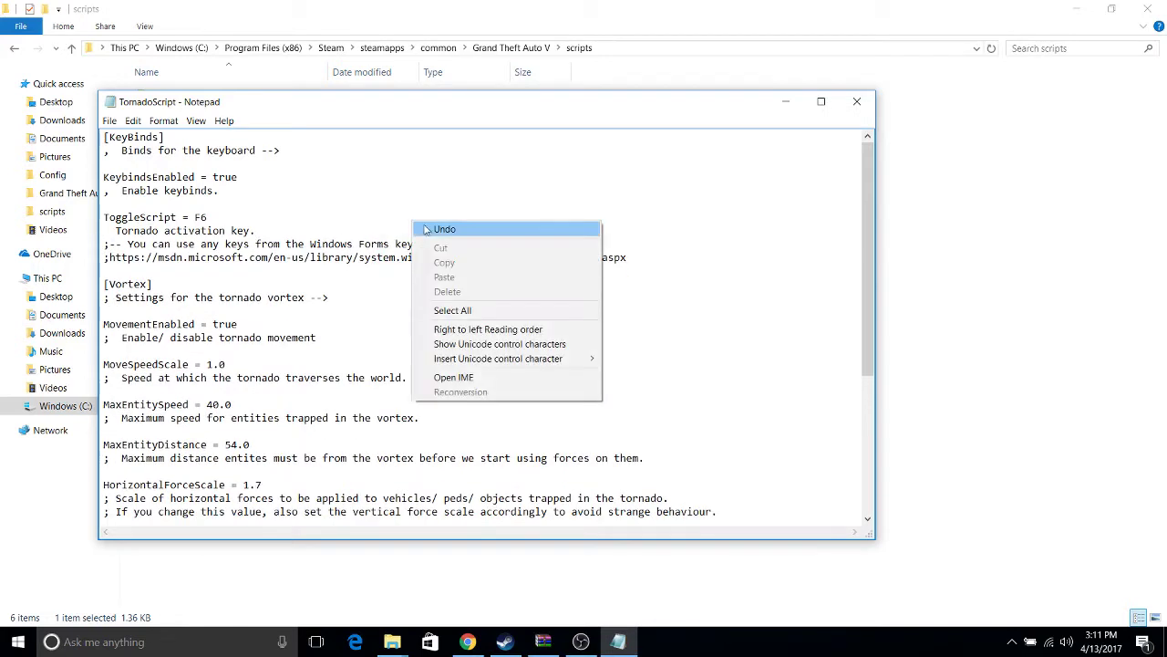
click(426, 226)
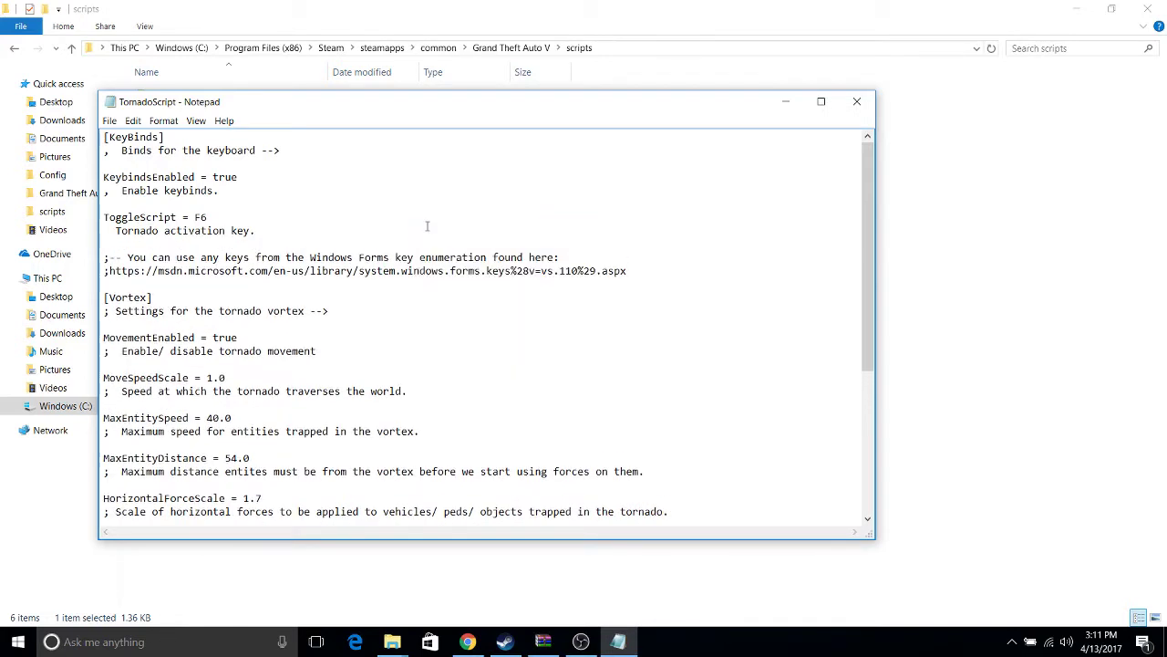
key(Delete)
key(Down)
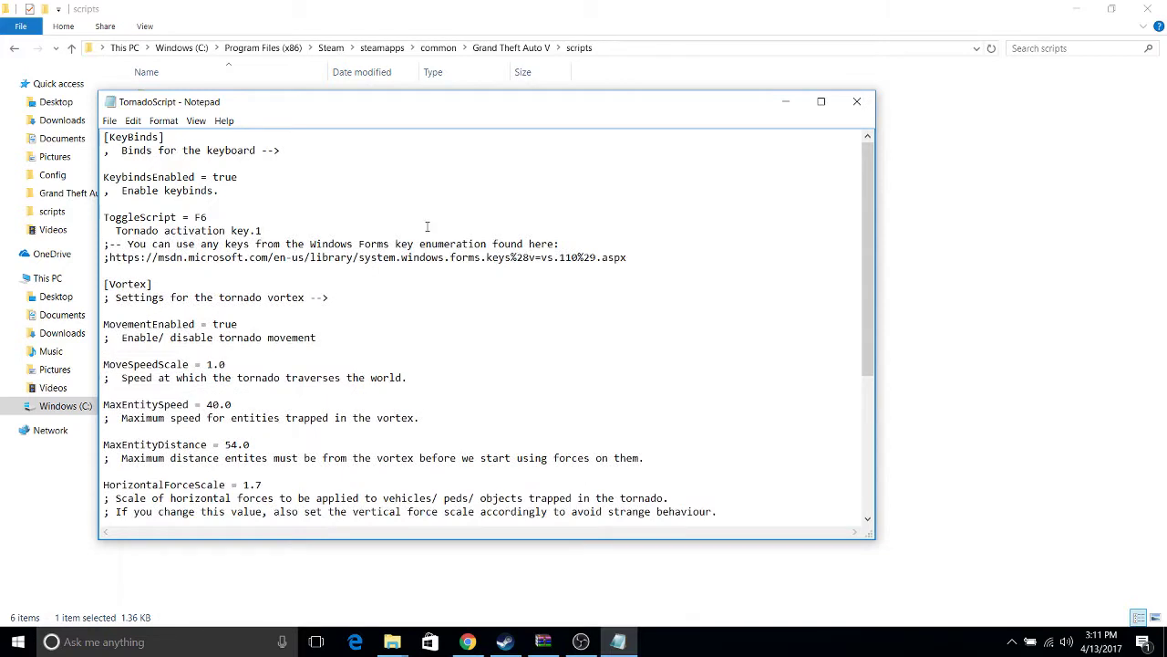
key(Return)
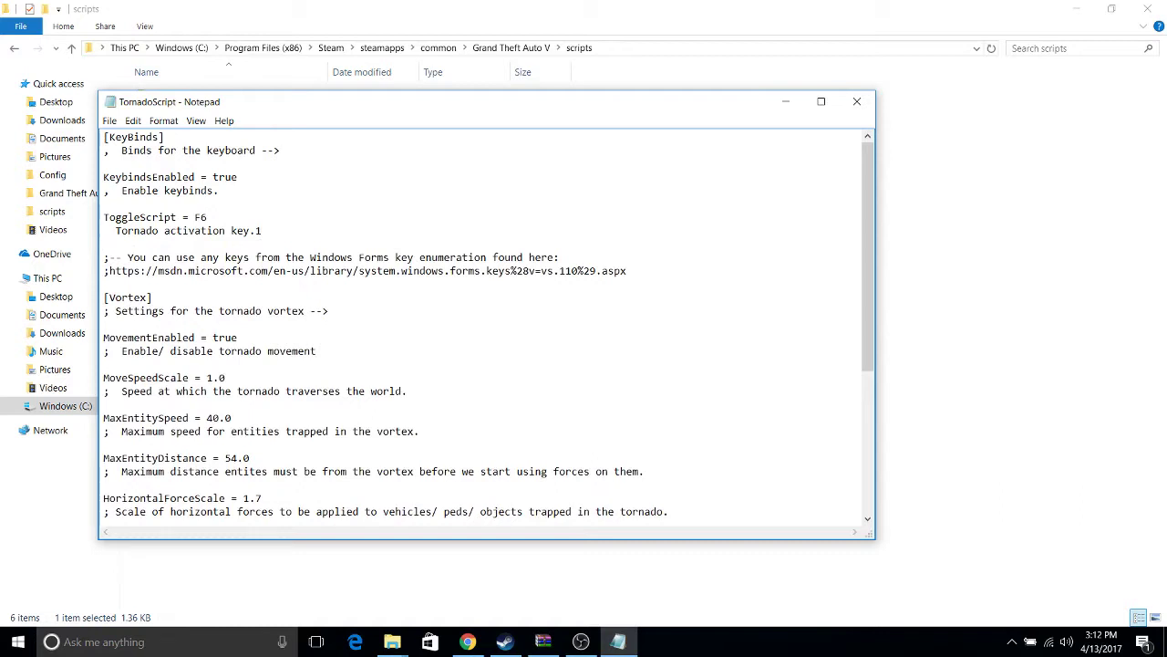
text(;)
- Change ';' to ',' on the key-list, URL, vortex settings, movement and speed comment lines
key(Down)
key(Down)
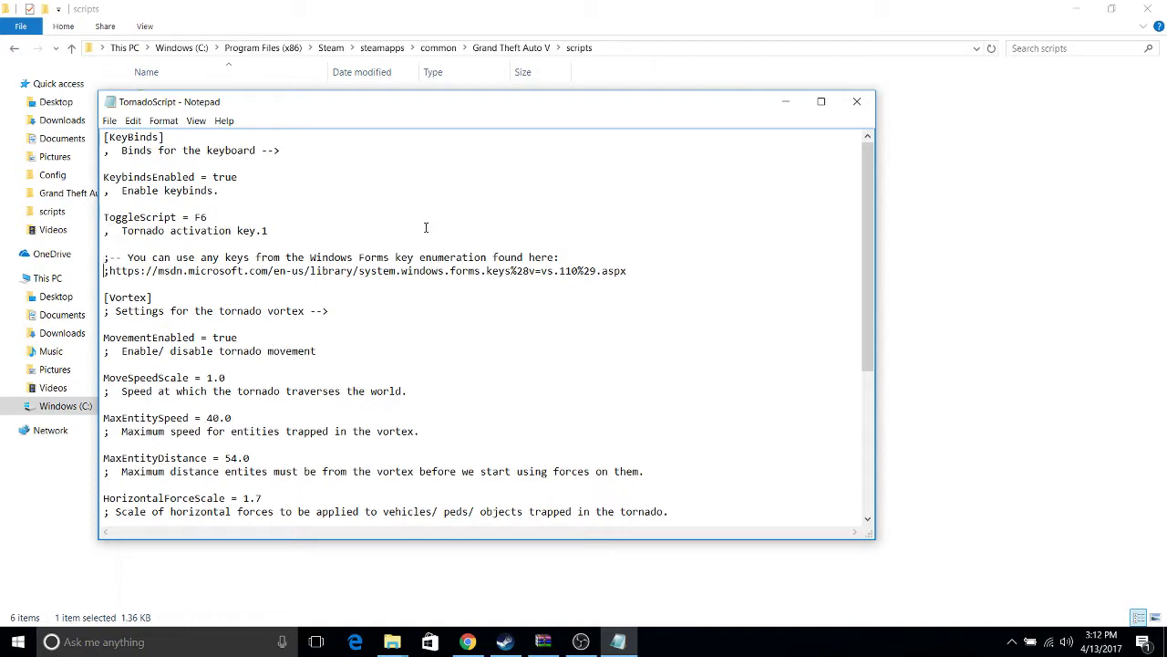
key(BackSpace)
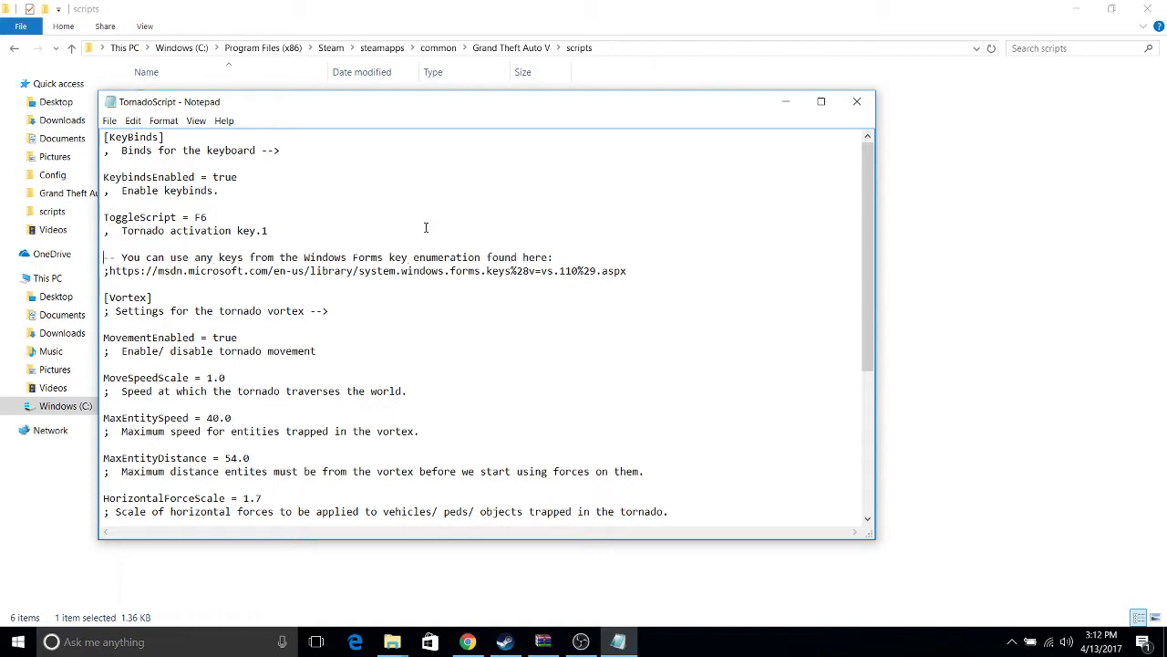
text(,)
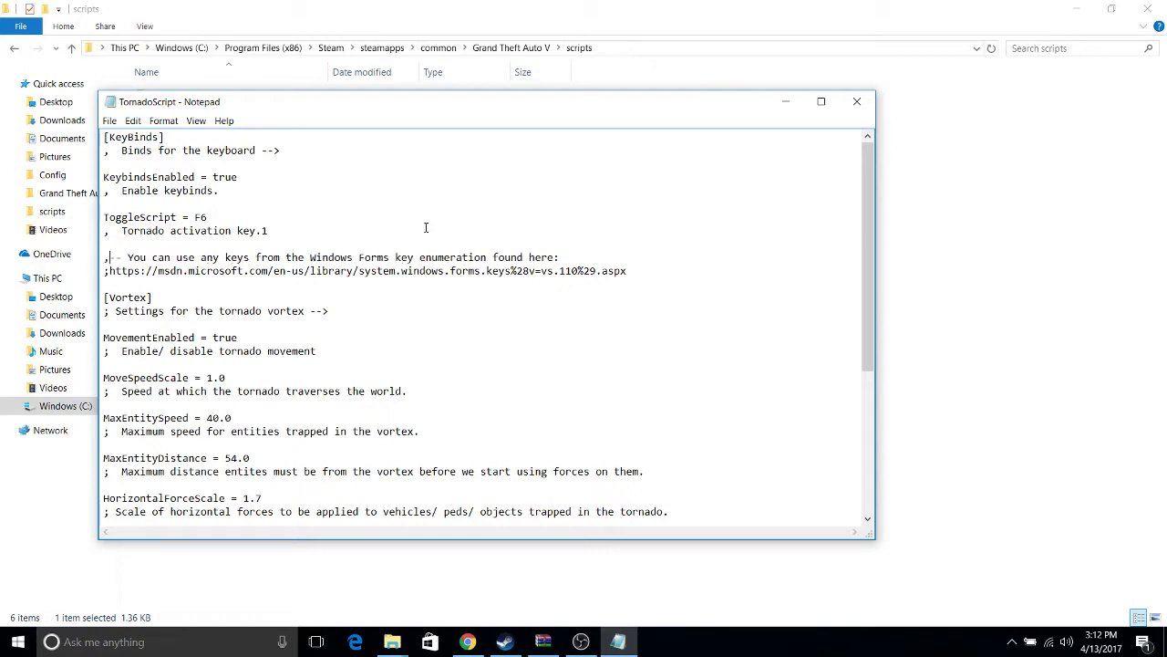
key(BackSpace)
text(,)
key(BackSpace)
text(,)
key(Down)
key(Down)
key(BackSpace)
text(,)
key(BackSpace)
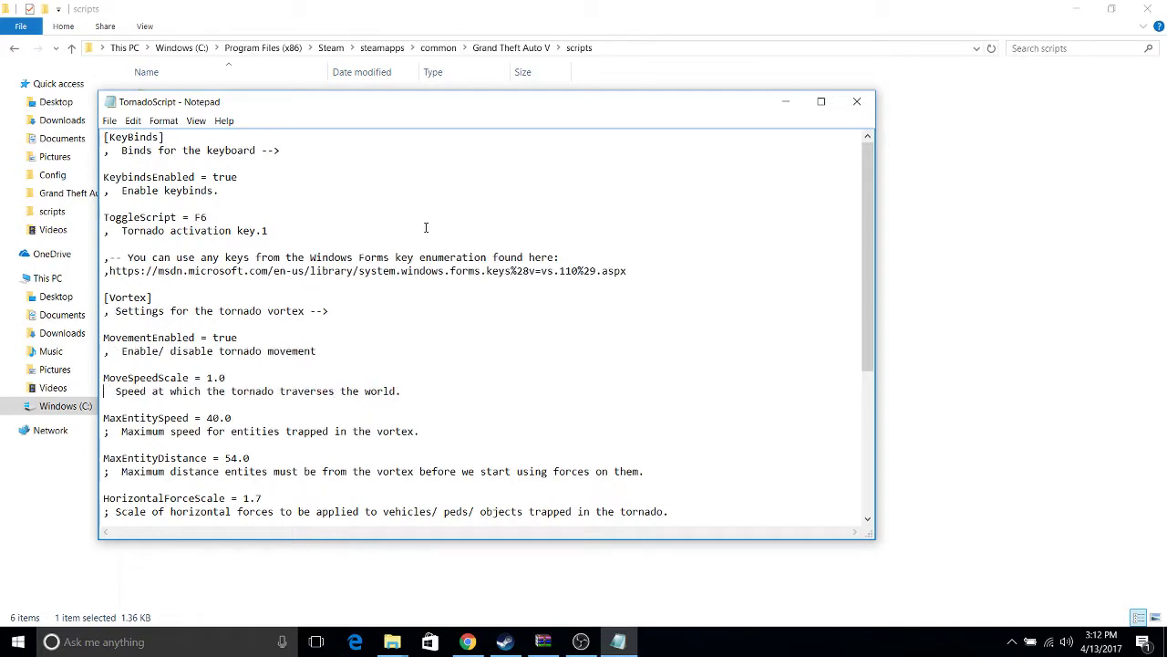
text(,)
- Change ';' to ',' on the maximum speed, distance, horizontal force, vertical force and warning comments
key(Down)
key(Down)
key(BackSpace)
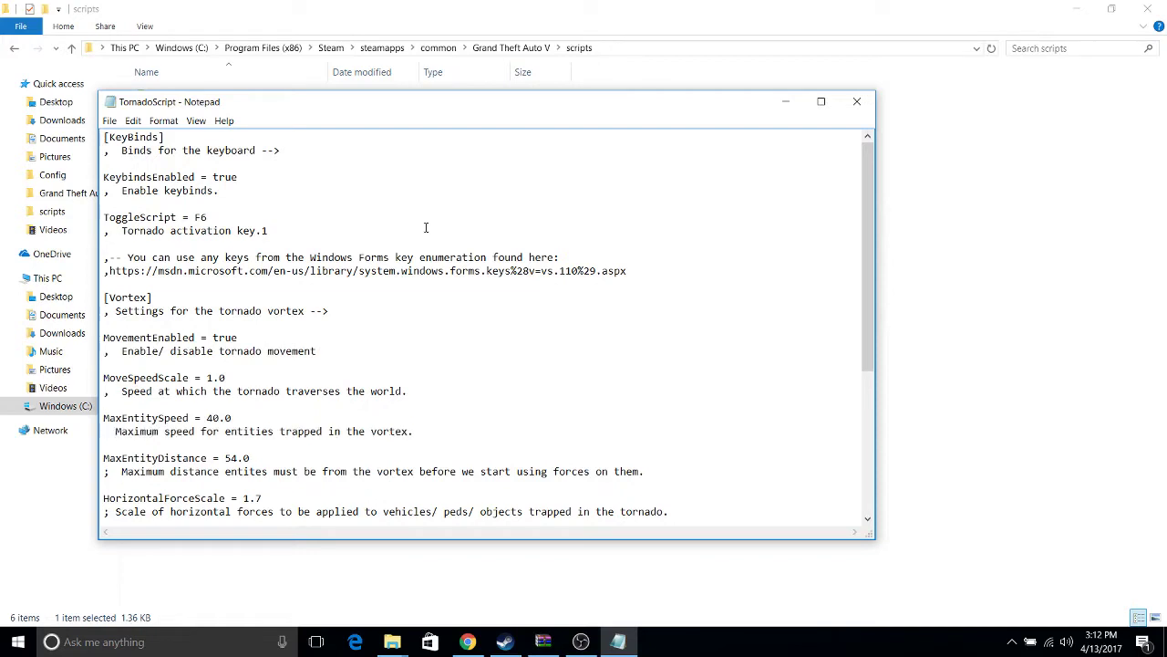
text(,)
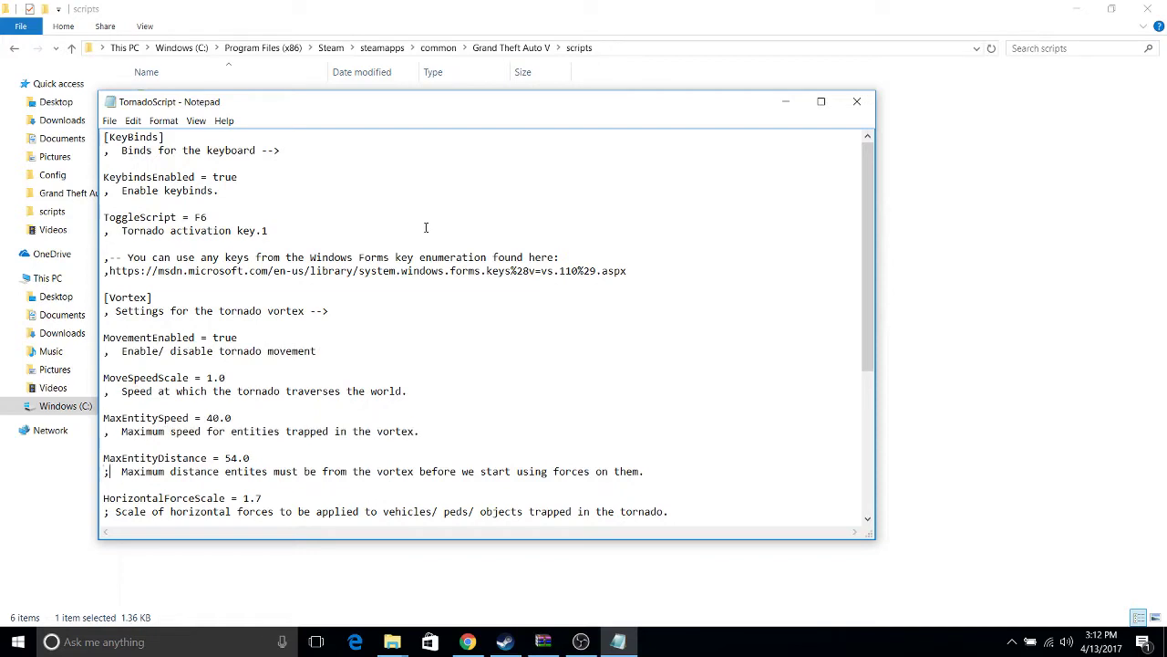
key(BackSpace)
text(,)
key(Down)
key(Down)
key(BackSpace)
text(,)
key(Down)
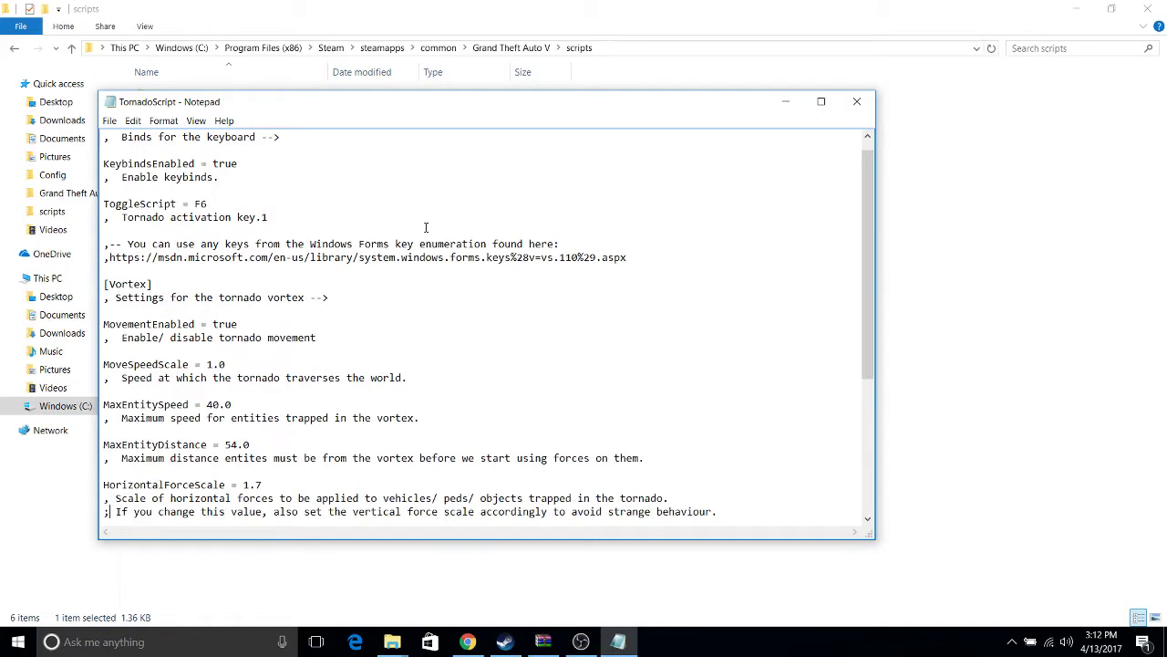
key(BackSpace)
text(,)
key(Down)
key(Down)
key(Down)
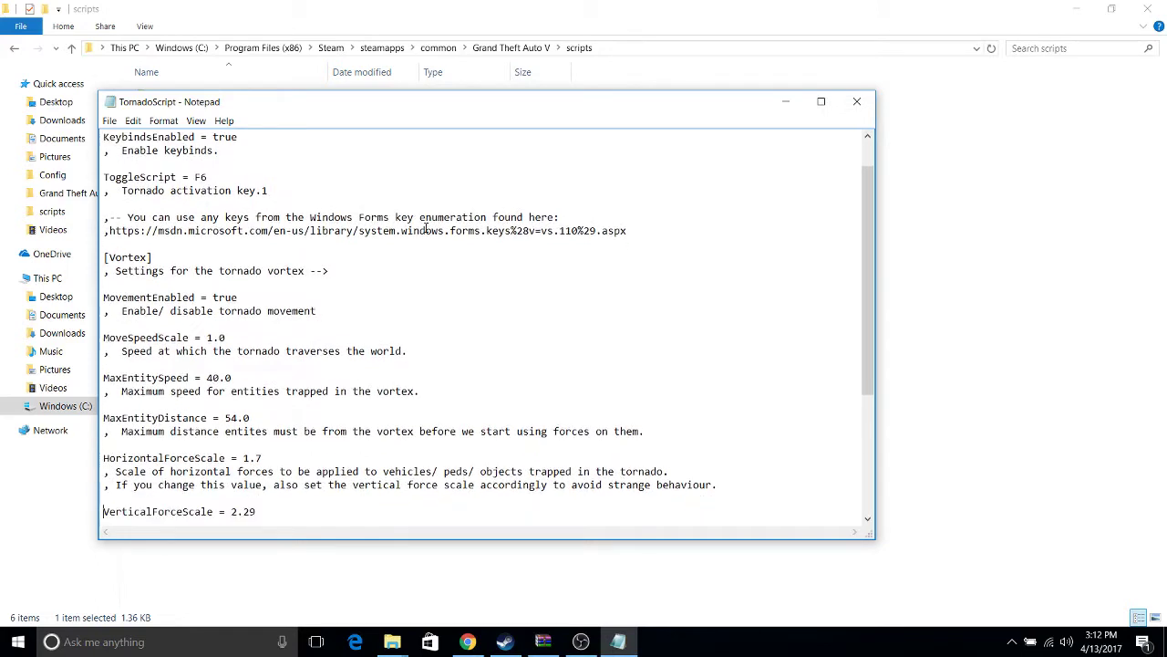
key(Down)
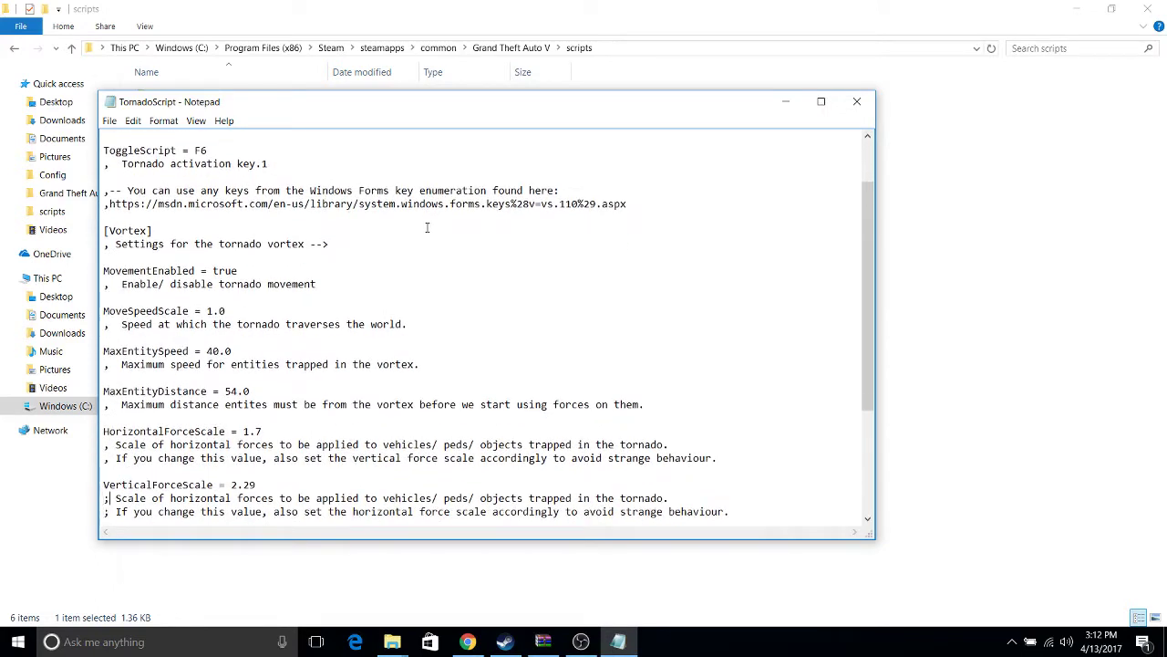
key(BackSpace)
text(,)
key(BackSpace)
text(,)
- Change ';' to ',' on the reverse rotation, Other customizations, thunderstorm spawn and notification comments
key(Down)
key(Down)
key(Down)
key(Down)
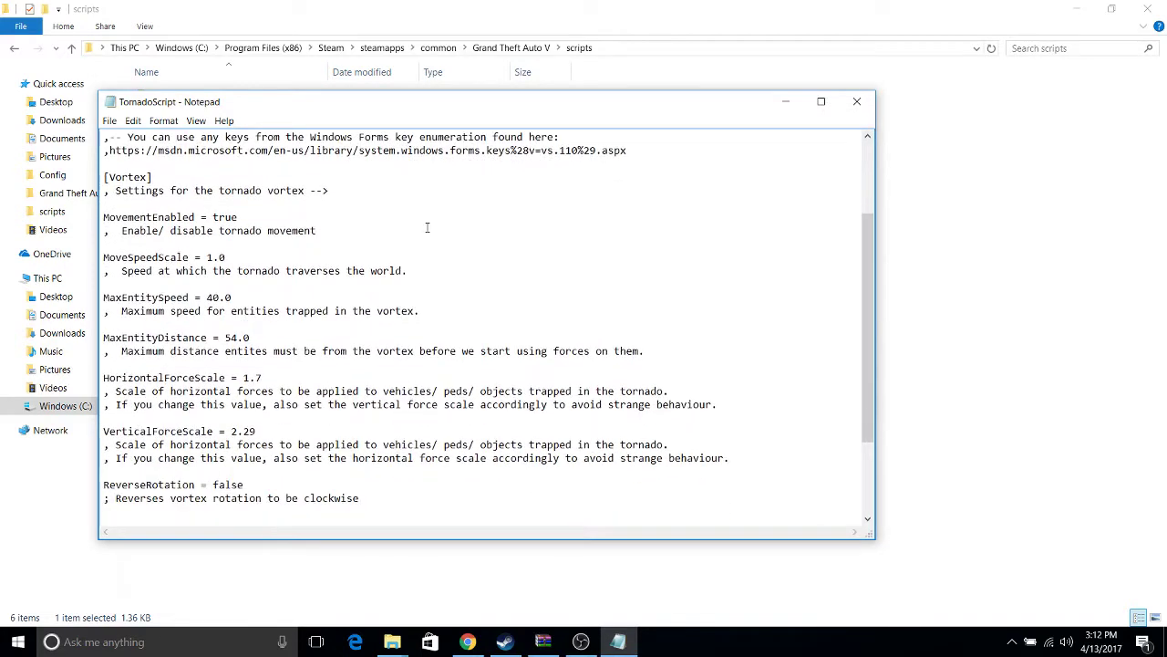
key(BackSpace)
text(,)
key(Down)
key(Down)
key(Down)
key(Down)
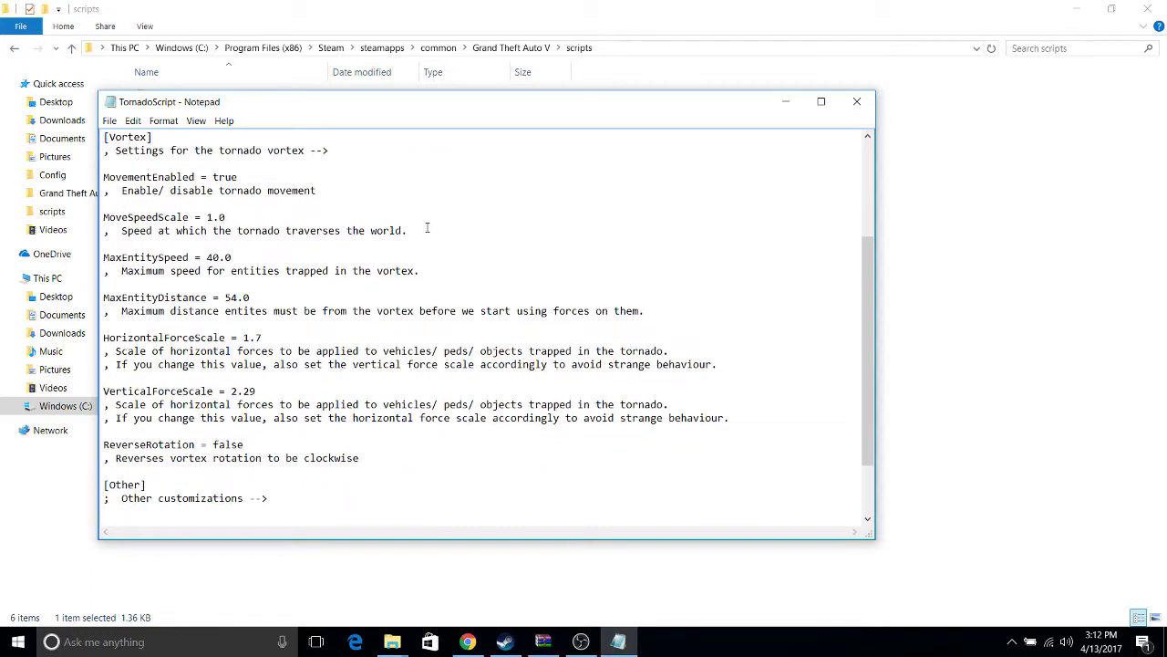
key(BackSpace)
text(,)
key(Down)
key(Down)
key(Down)
key(BackSpace)
text(,)
key(Down)
key(Down)
key(Down)
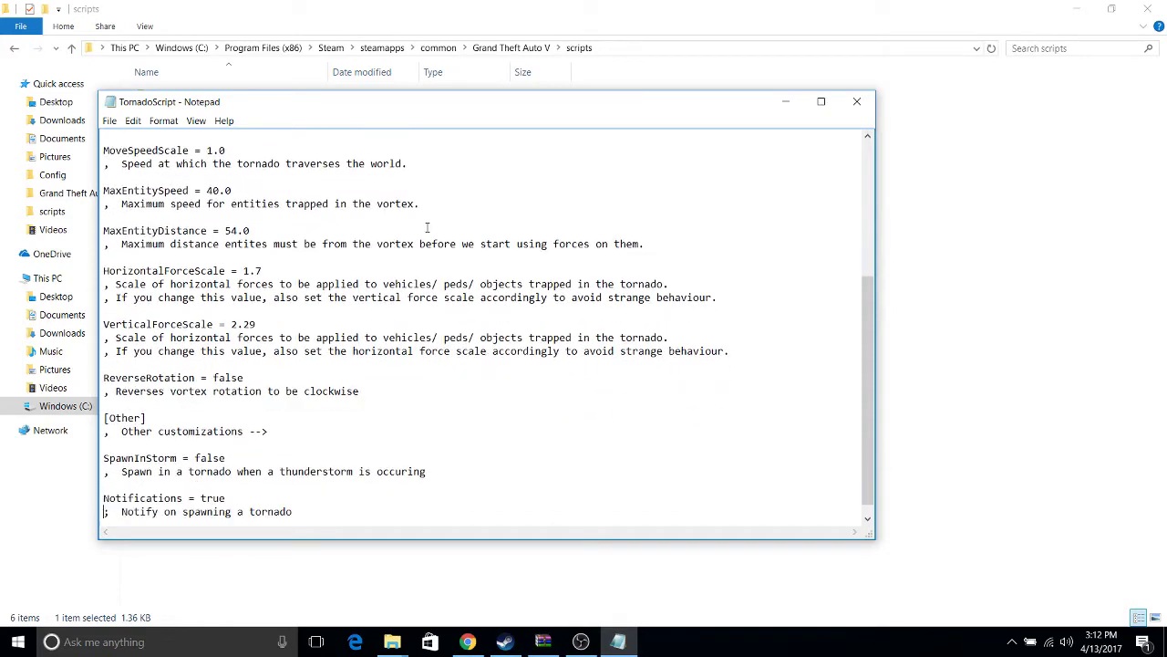
key(Down)
key(BackSpace)
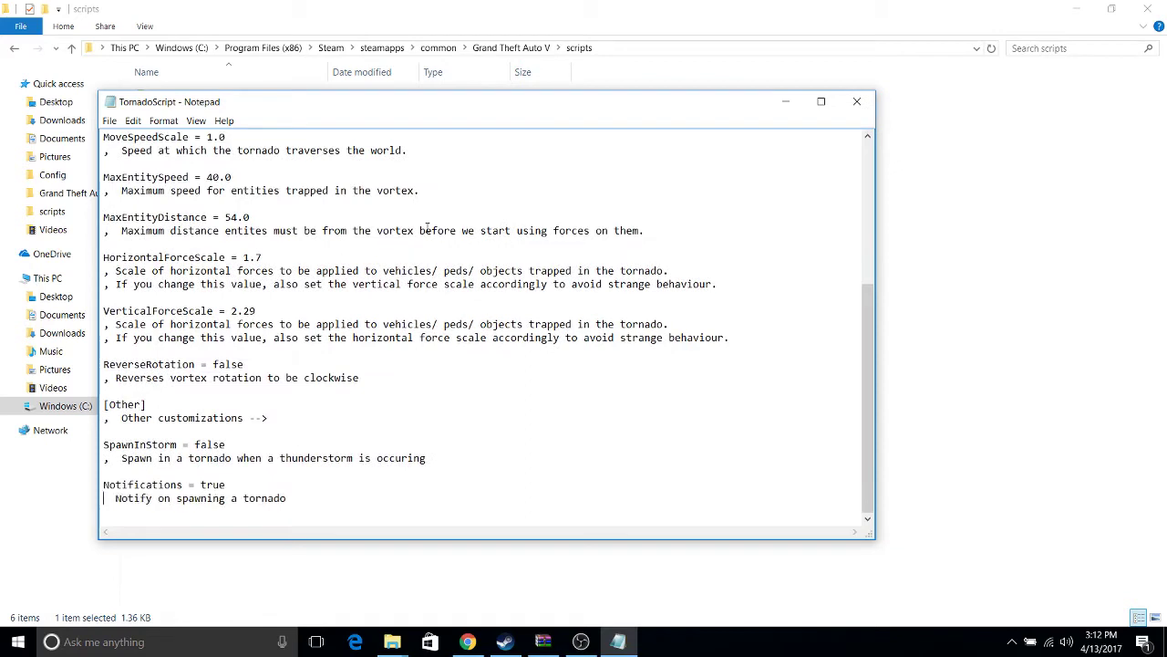
text(,)
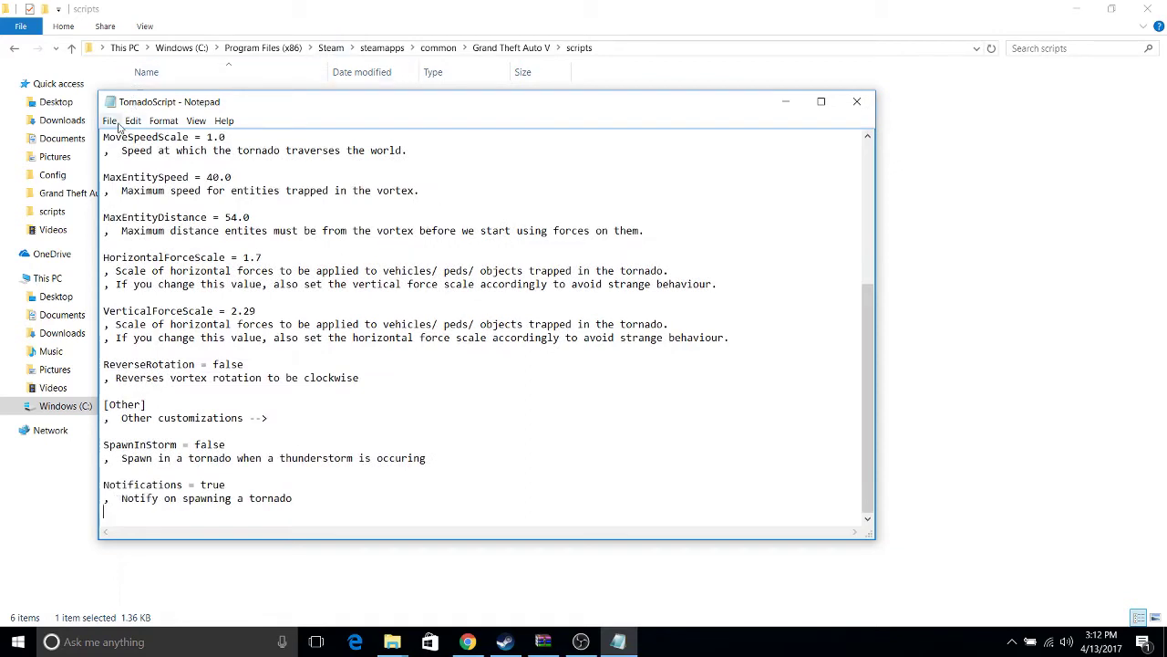
- Save the edited TornadoScript config and close Notepad
click(117, 127)
click(121, 164)
click(857, 101)
- Check the Properties of the TornadoScript config file
right_click(235, 176)
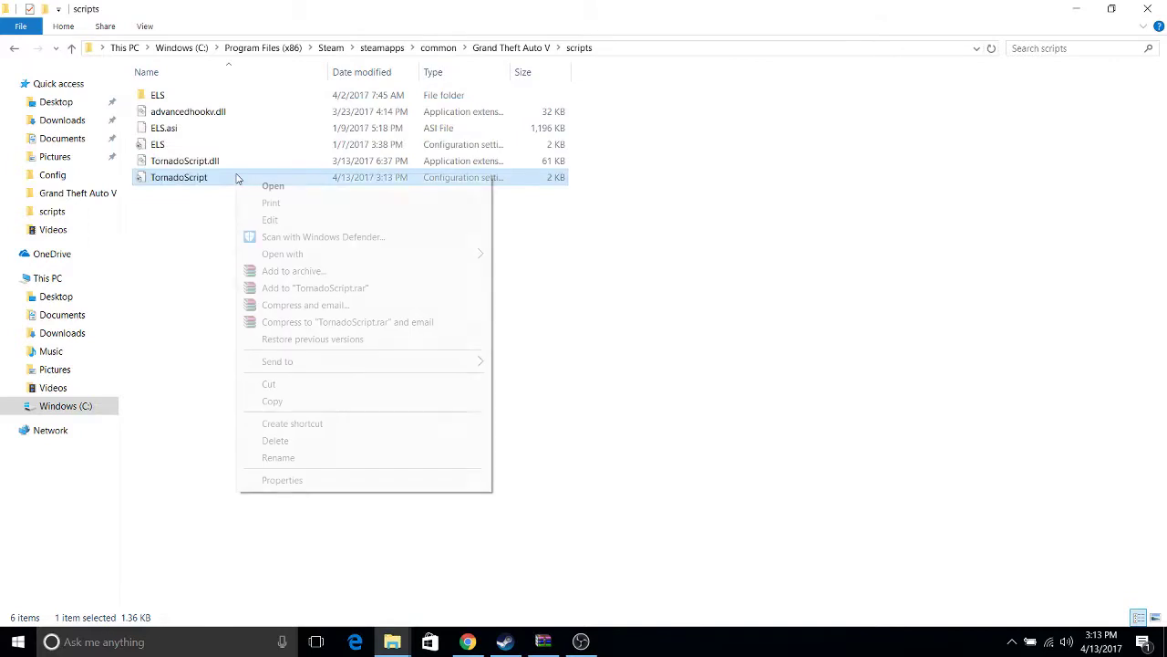
click(327, 480)
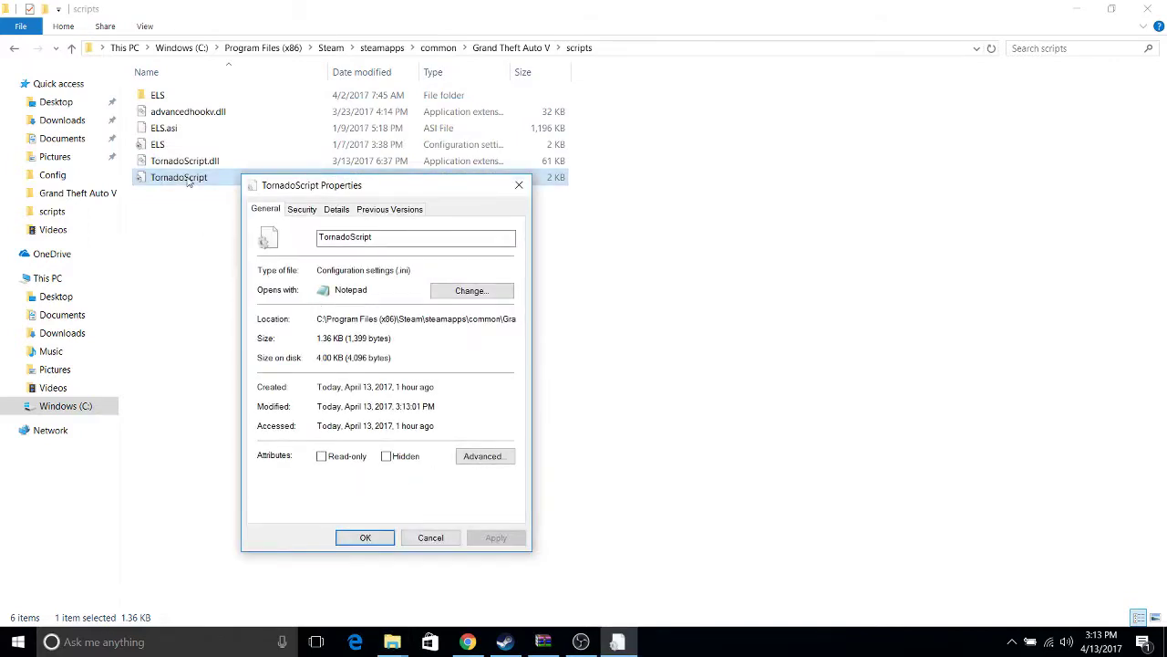
click(365, 538)
right_click(185, 179)
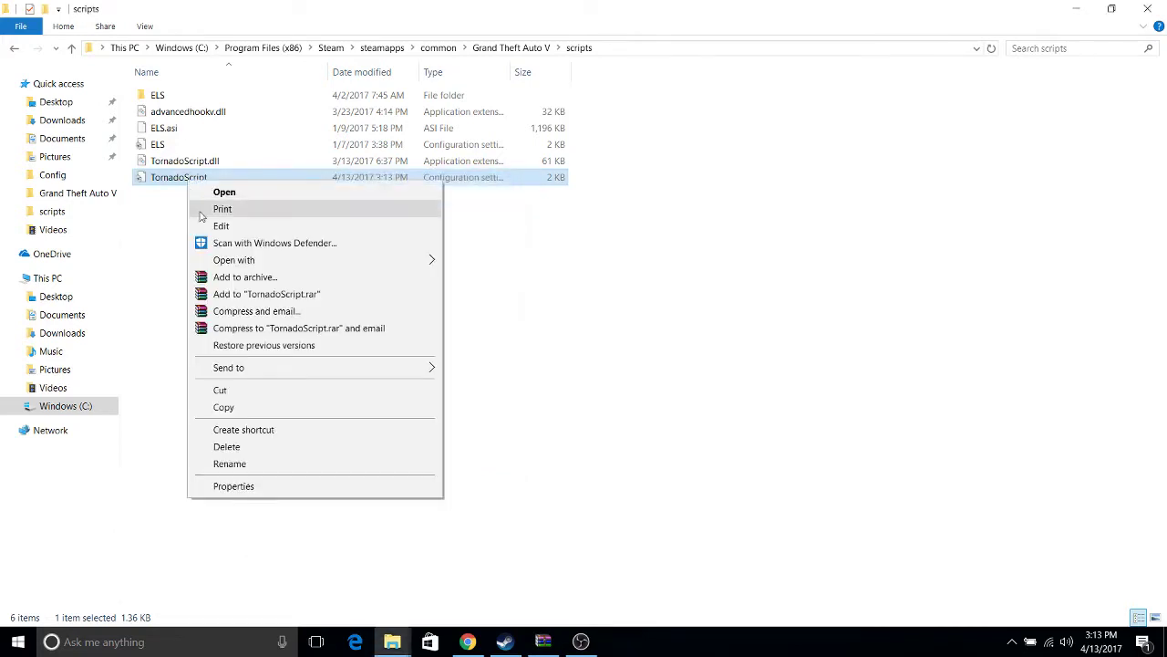
click(233, 486)
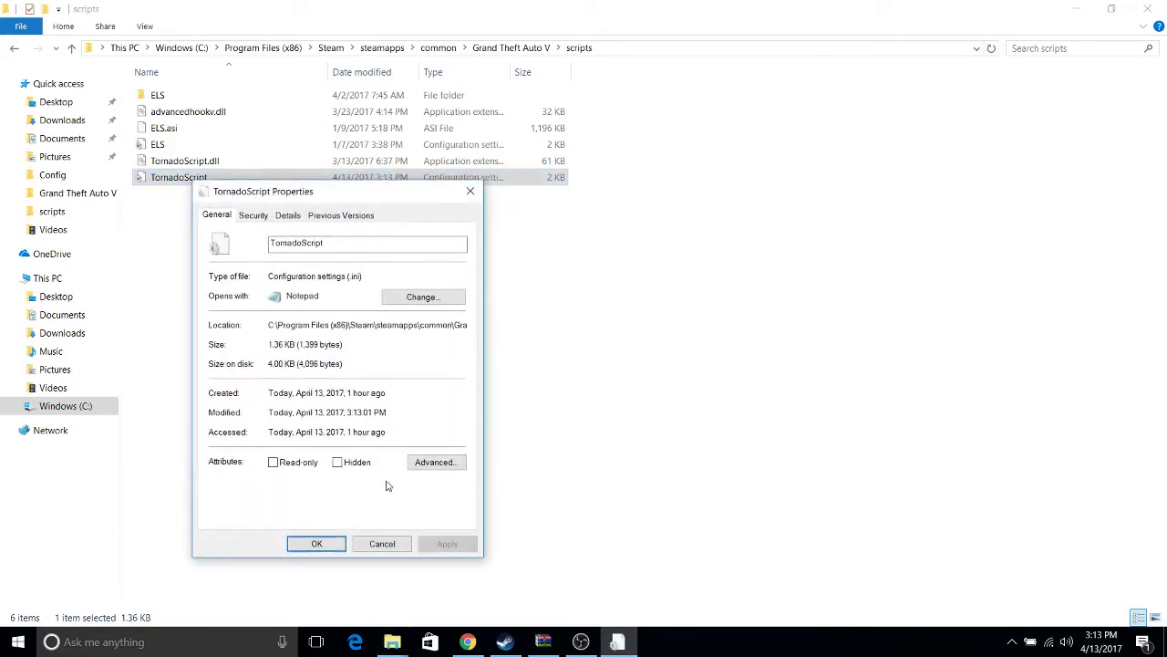
click(469, 191)
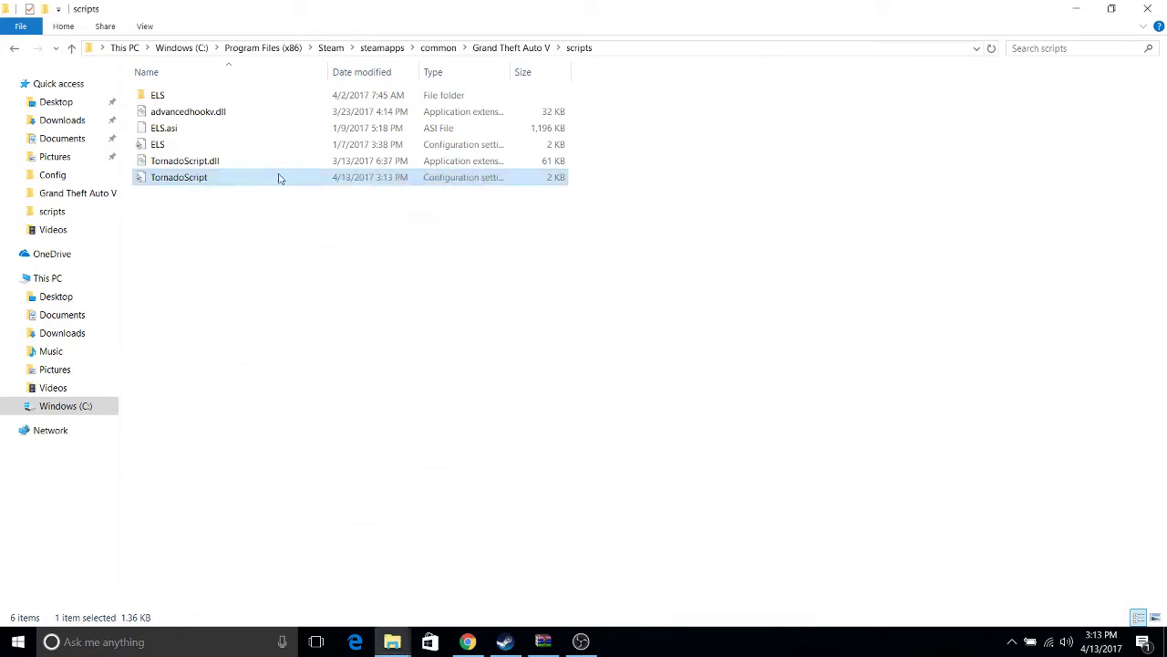
- Check the Properties of the scripts folder
right_click(268, 163)
click(346, 370)
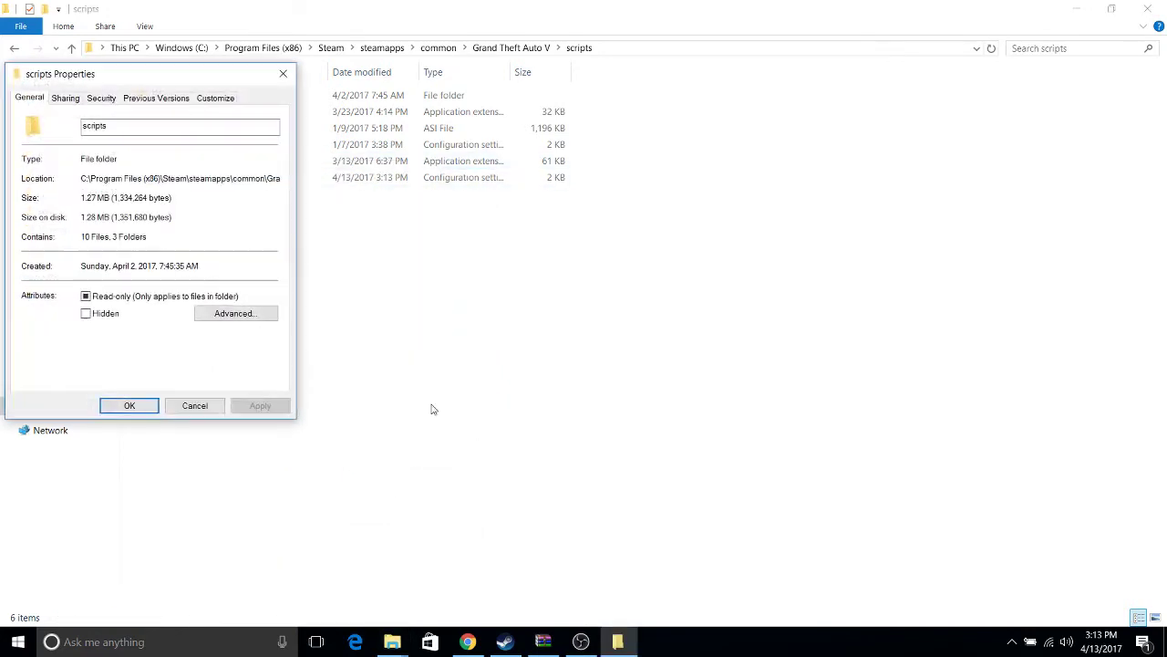
click(128, 406)
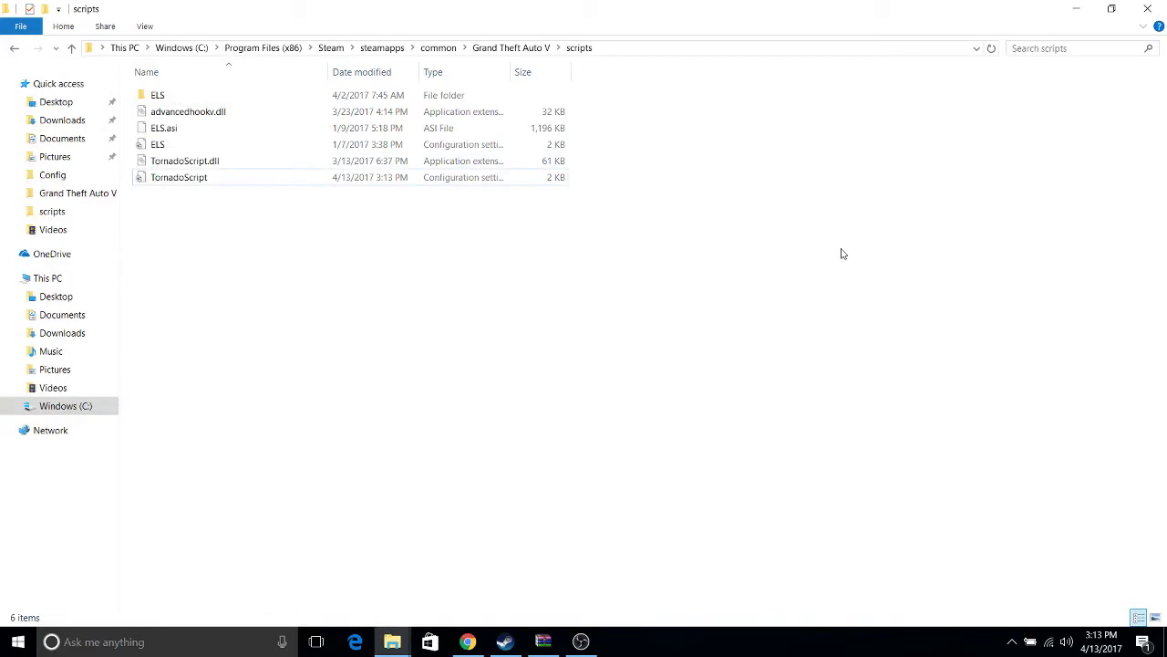
- Close the scripts folder window and return to the Tornado Script page in Chrome
click(1147, 9)
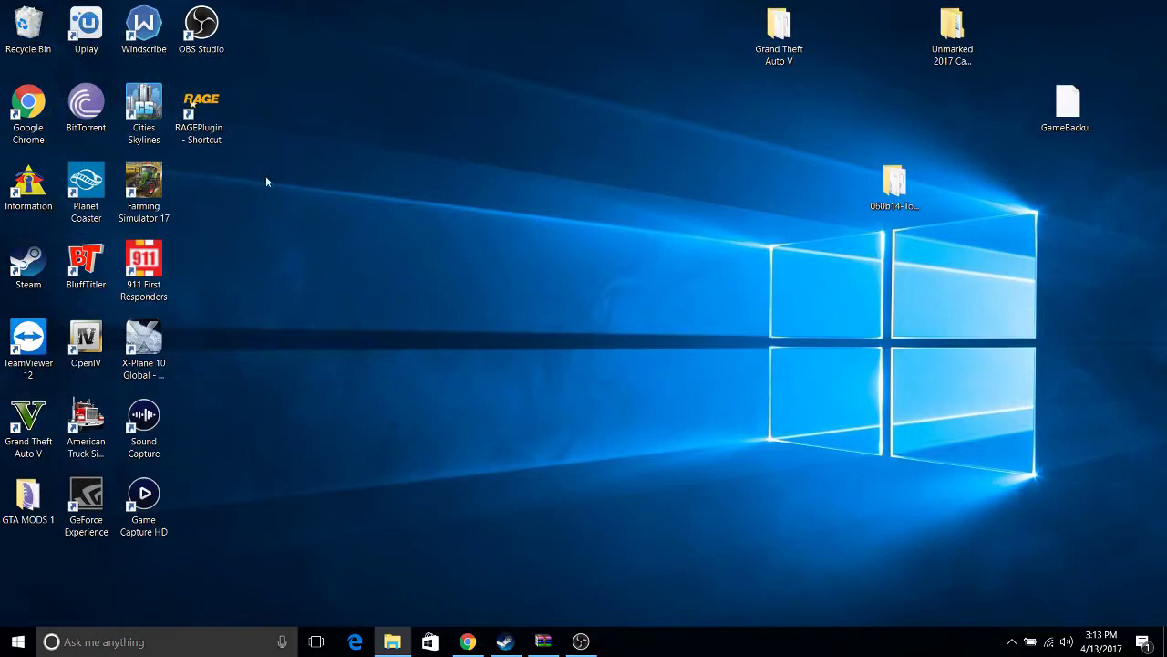
click(467, 641)
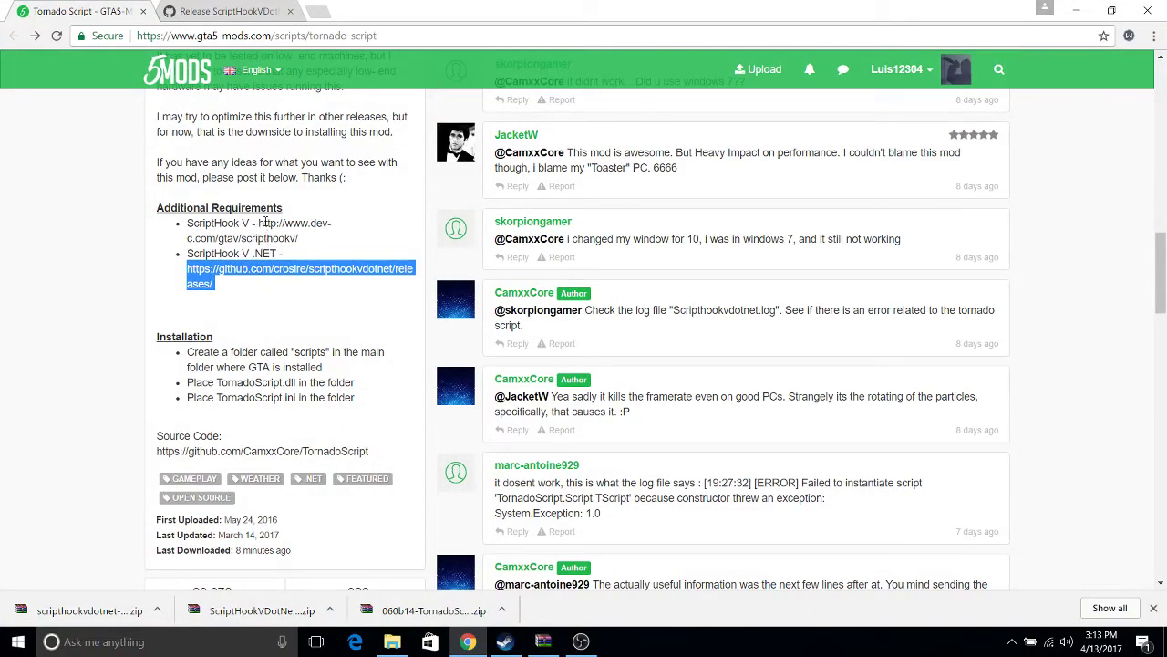
- Browse the Grand Theft Auto V folder to find ScriptHookV.dll and ScriptHookVDotNet.asi
click(392, 641)
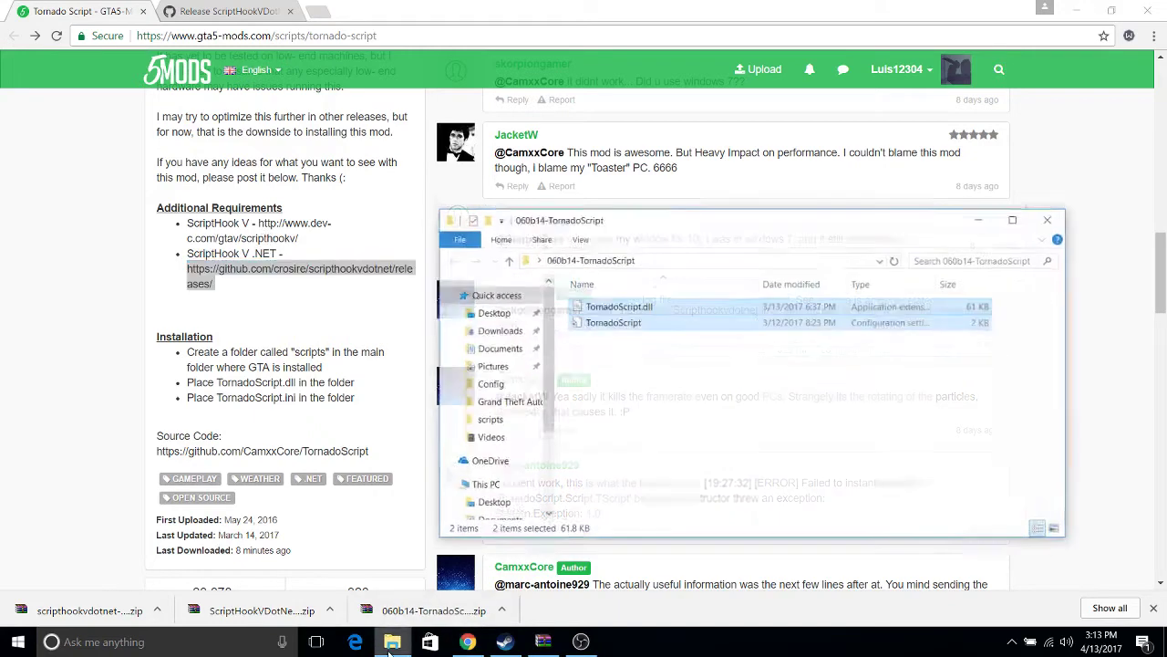
click(511, 394)
scroll(726, 405, down, 5)
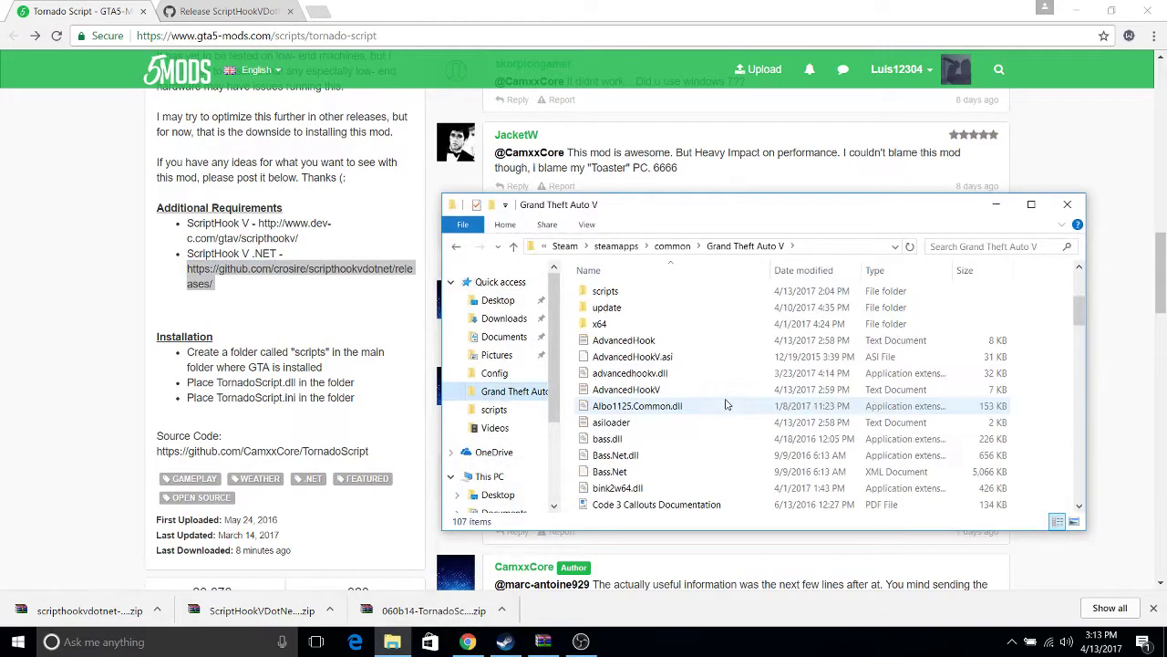
scroll(727, 405, up, 1)
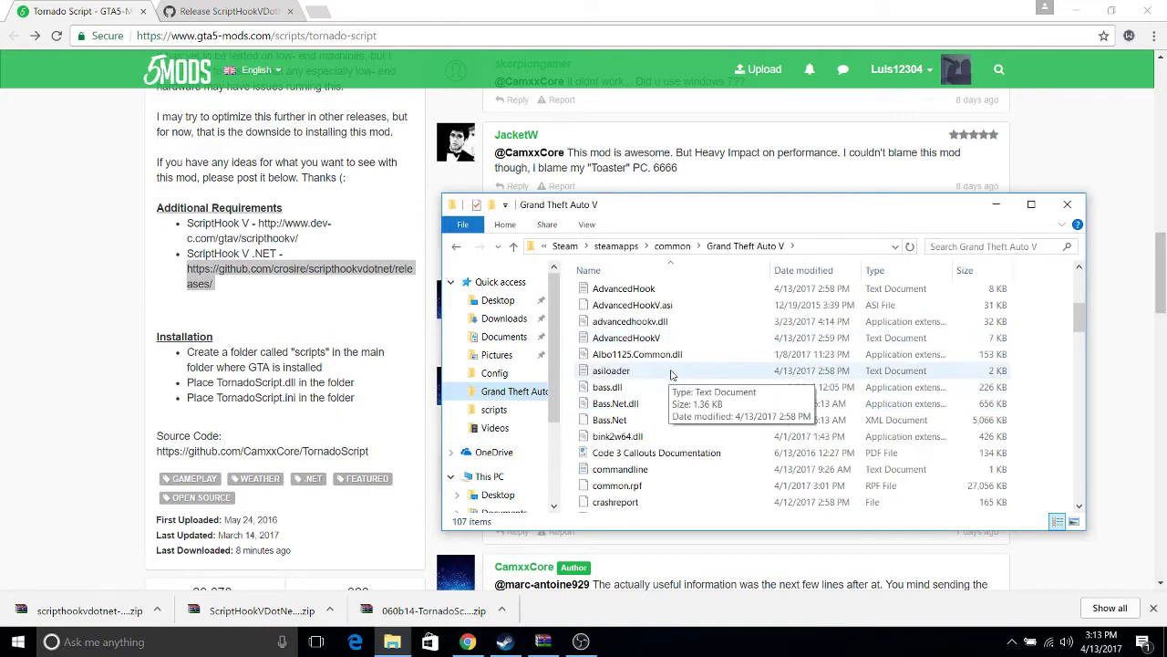
scroll(671, 377, down, 8)
scroll(671, 375, down, 8)
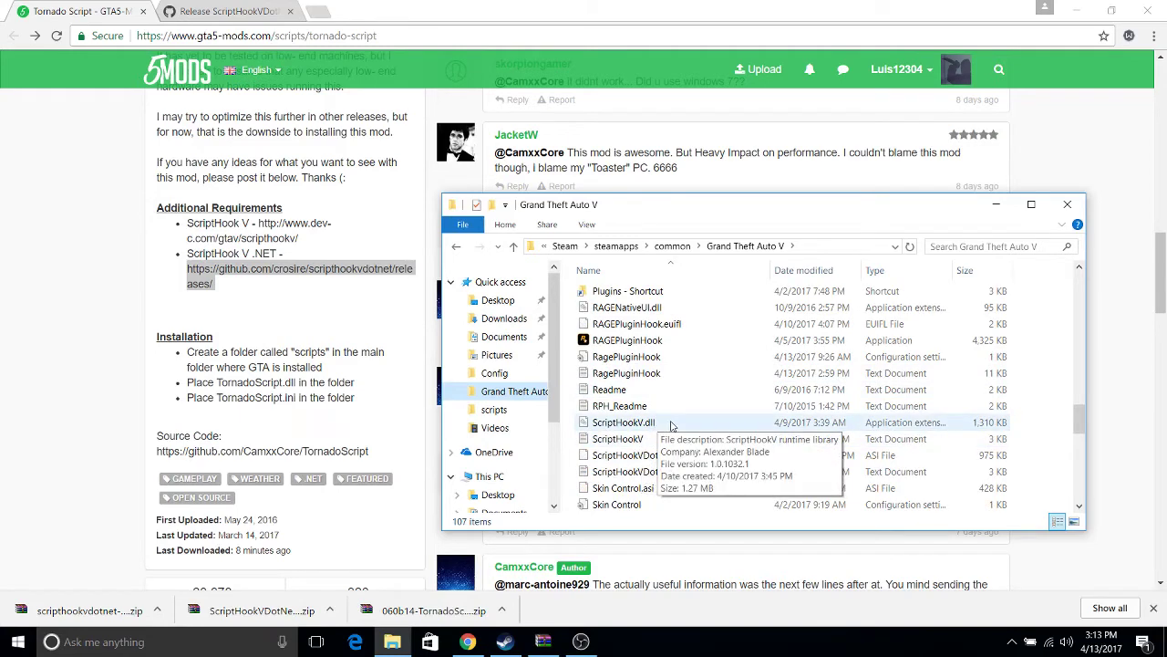
scroll(665, 426, down, 8)
scroll(671, 426, up, 5)
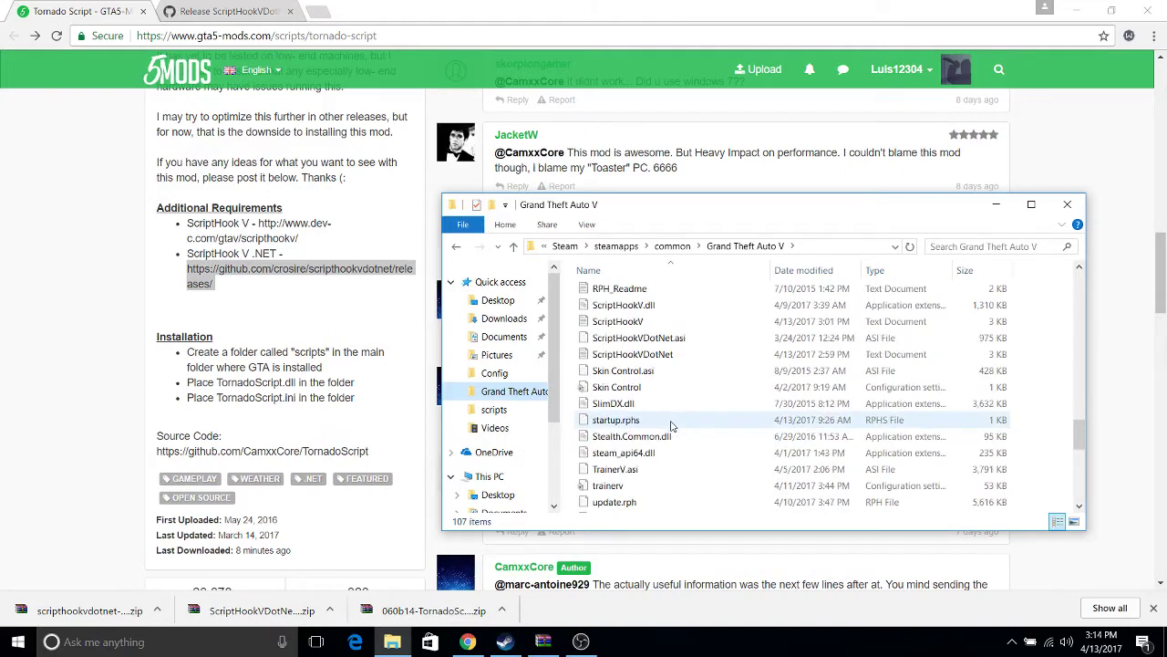